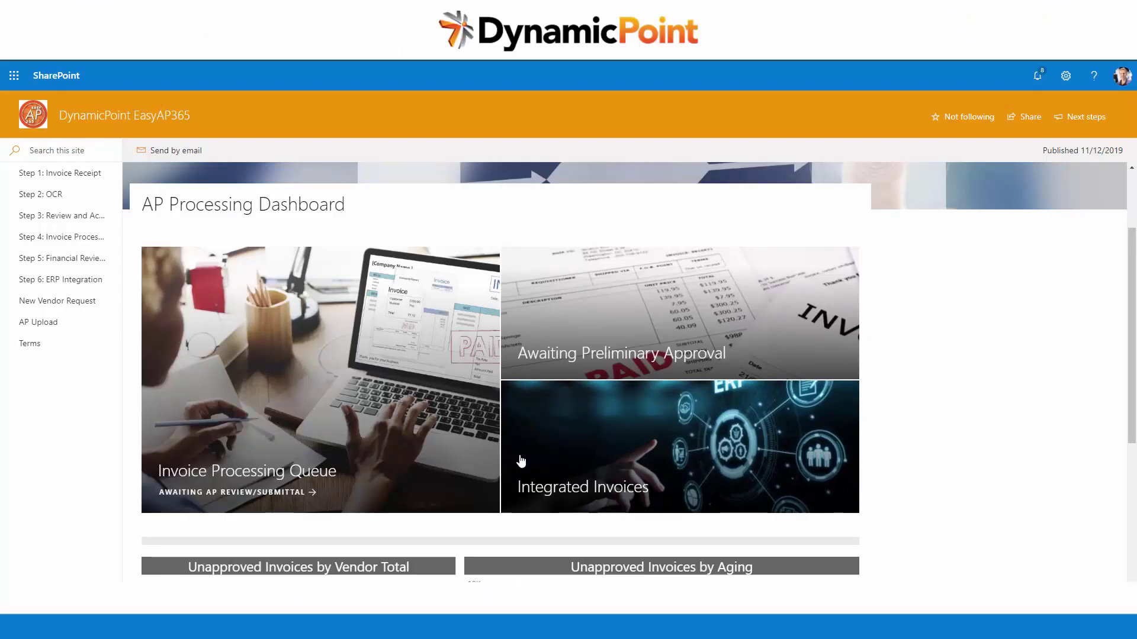
Scroll the AP Processing Dashboard until the Power BI unapproved-invoice charts appear below the tiles
{"action": "scroll", "coordinate": [662, 459], "scroll_direction": "up", "scroll_amount": 2}
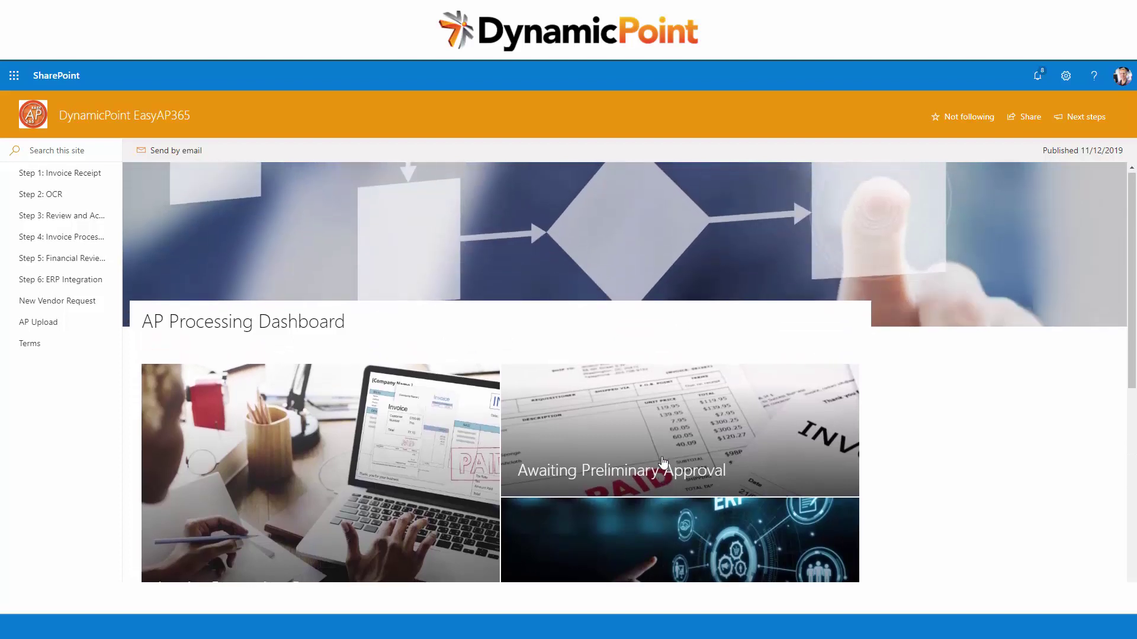
{"action": "scroll", "coordinate": [663, 461], "scroll_direction": "down", "scroll_amount": 1}
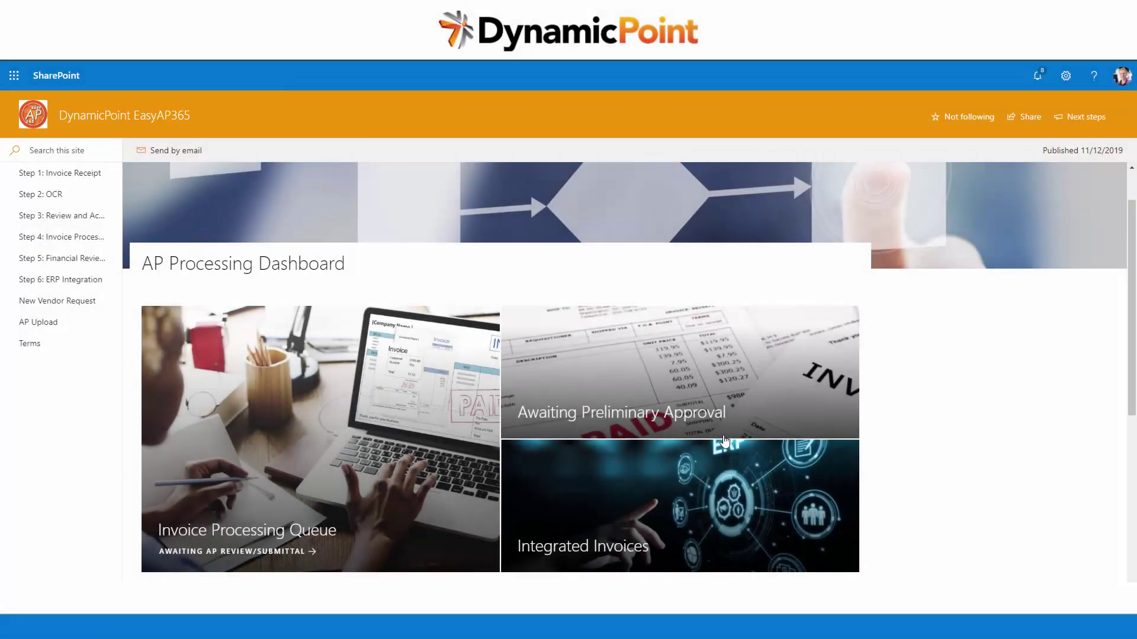
{"action": "scroll", "coordinate": [717, 438], "scroll_direction": "down", "scroll_amount": 3}
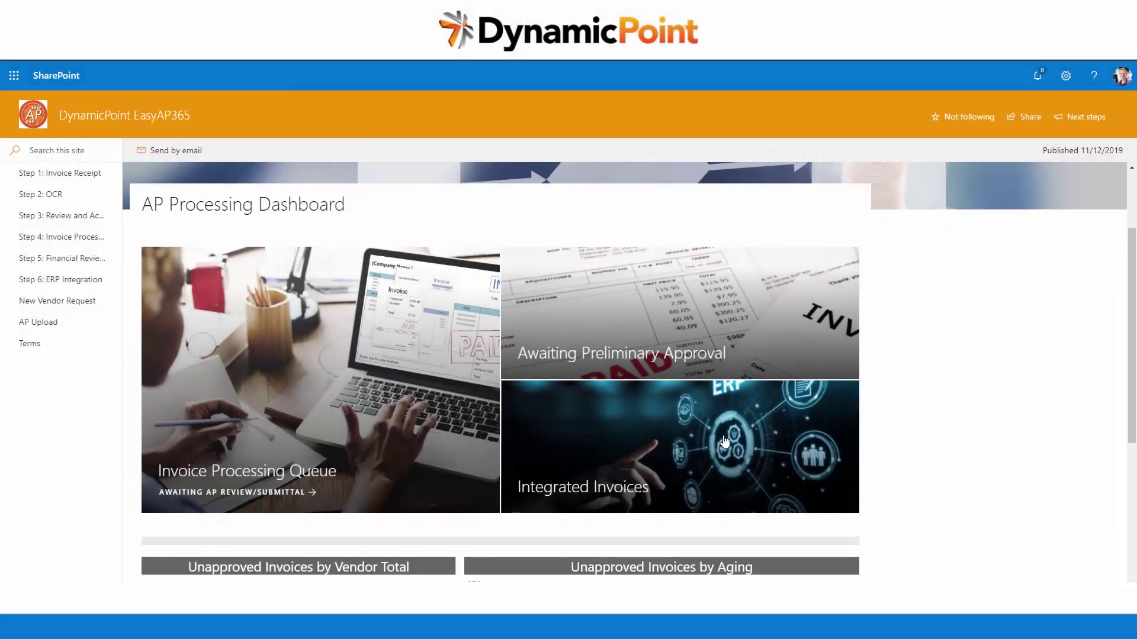
{"action": "scroll", "coordinate": [318, 387], "scroll_direction": "up", "scroll_amount": 1}
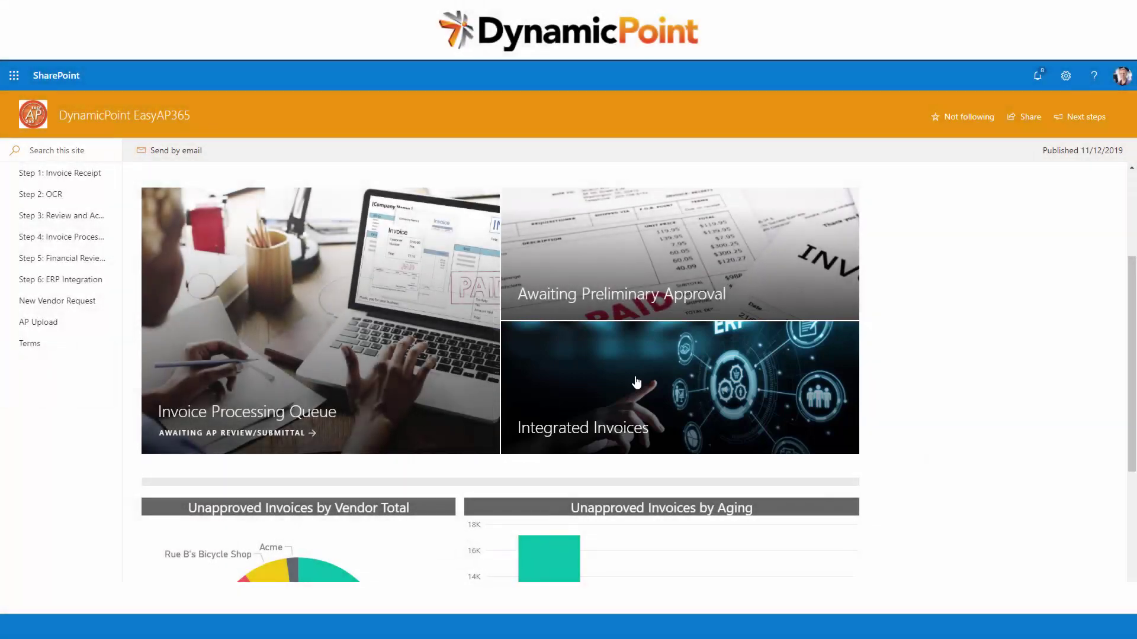
Read the vendor totals on the Unapproved Invoices by Vendor Total pie chart, then return to the dashboard header
{"action": "scroll", "coordinate": [737, 441], "scroll_direction": "down", "scroll_amount": 3}
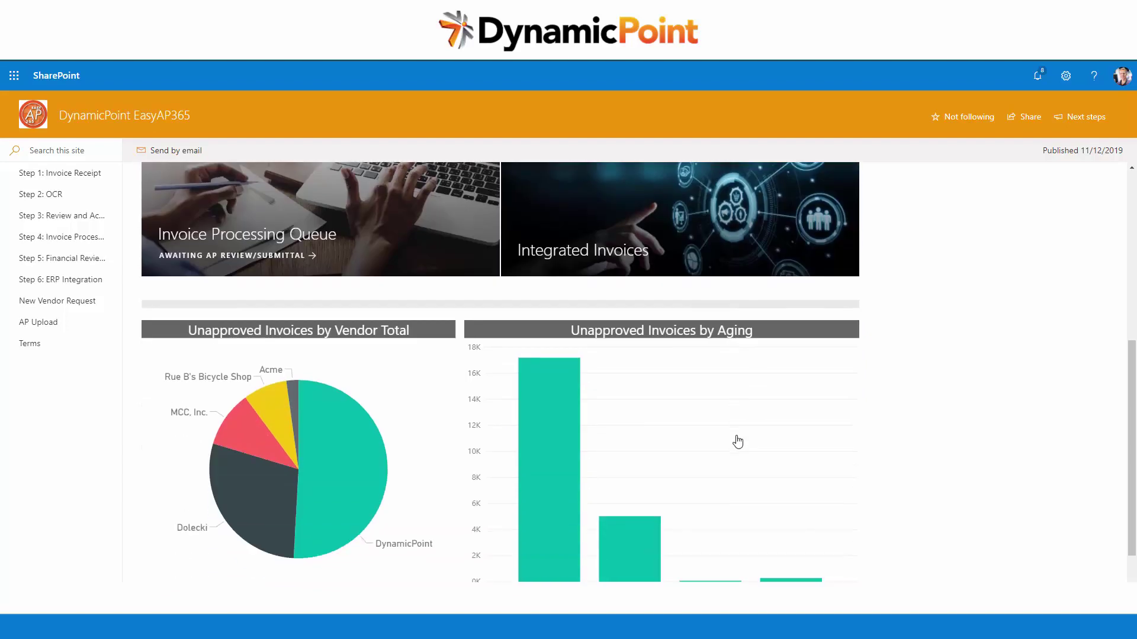
{"action": "scroll", "coordinate": [737, 441], "scroll_direction": "down", "scroll_amount": 1}
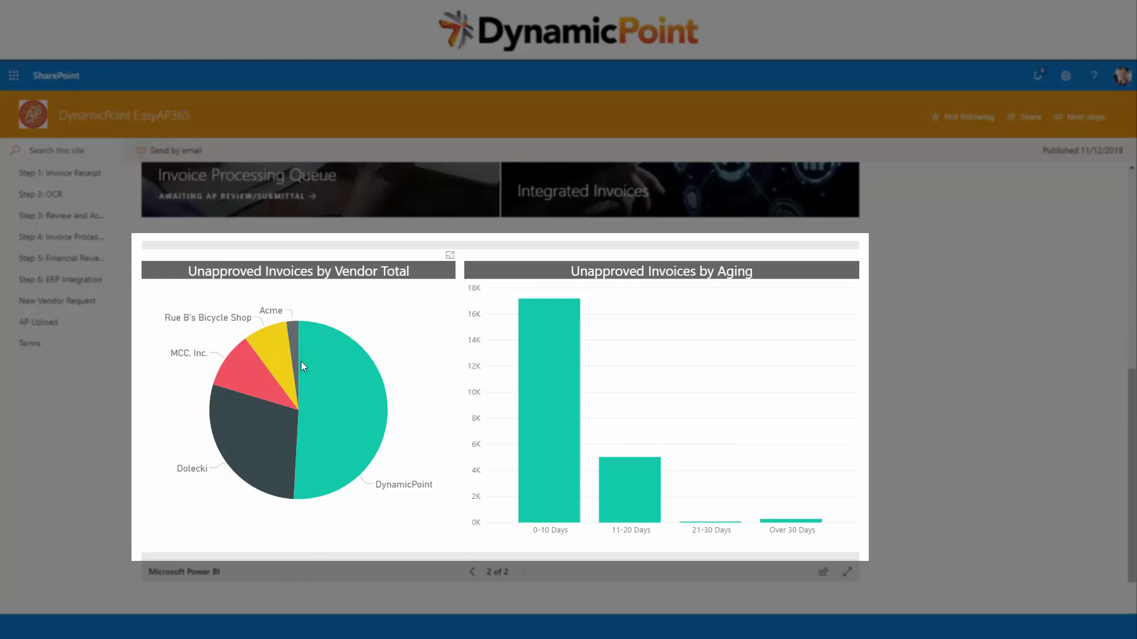
{"action": "mouse_move", "coordinate": [267, 435]}
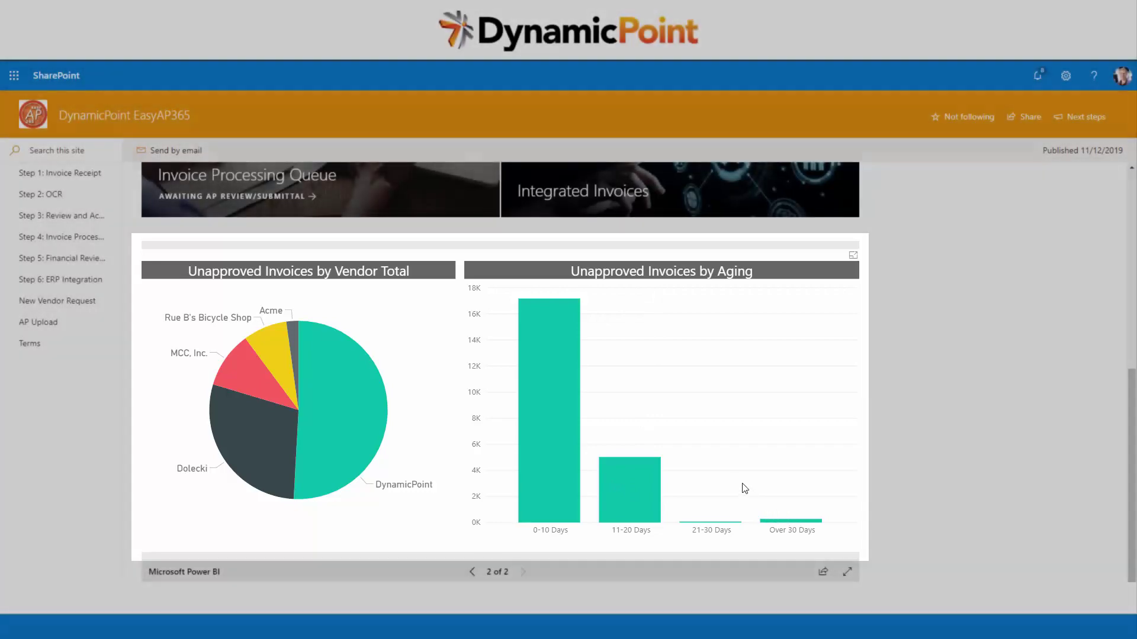
{"action": "scroll", "coordinate": [708, 484], "scroll_direction": "down", "scroll_amount": 1}
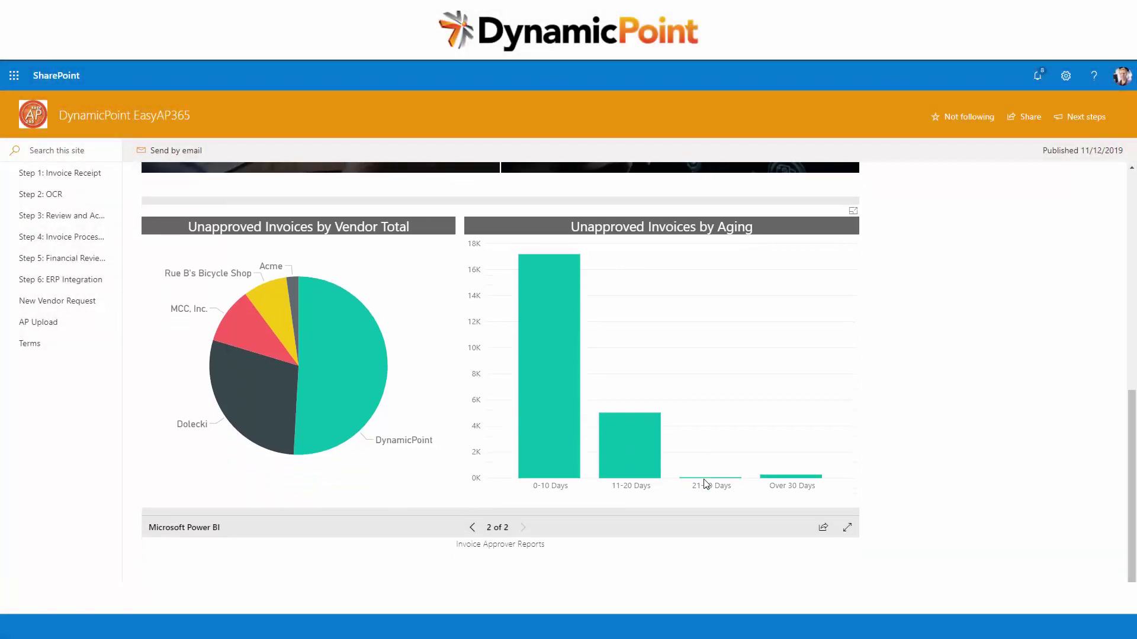
{"action": "scroll", "coordinate": [707, 484], "scroll_direction": "up", "scroll_amount": 4}
{"action": "scroll", "coordinate": [706, 484], "scroll_direction": "up", "scroll_amount": 3}
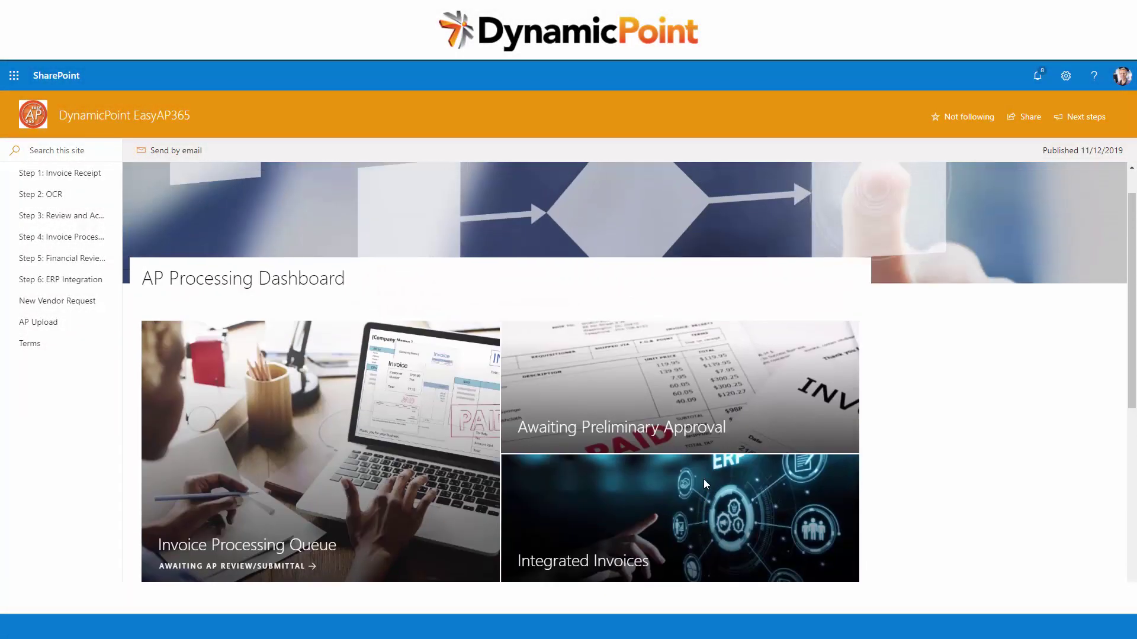
{"action": "scroll", "coordinate": [706, 483], "scroll_direction": "down", "scroll_amount": 1}
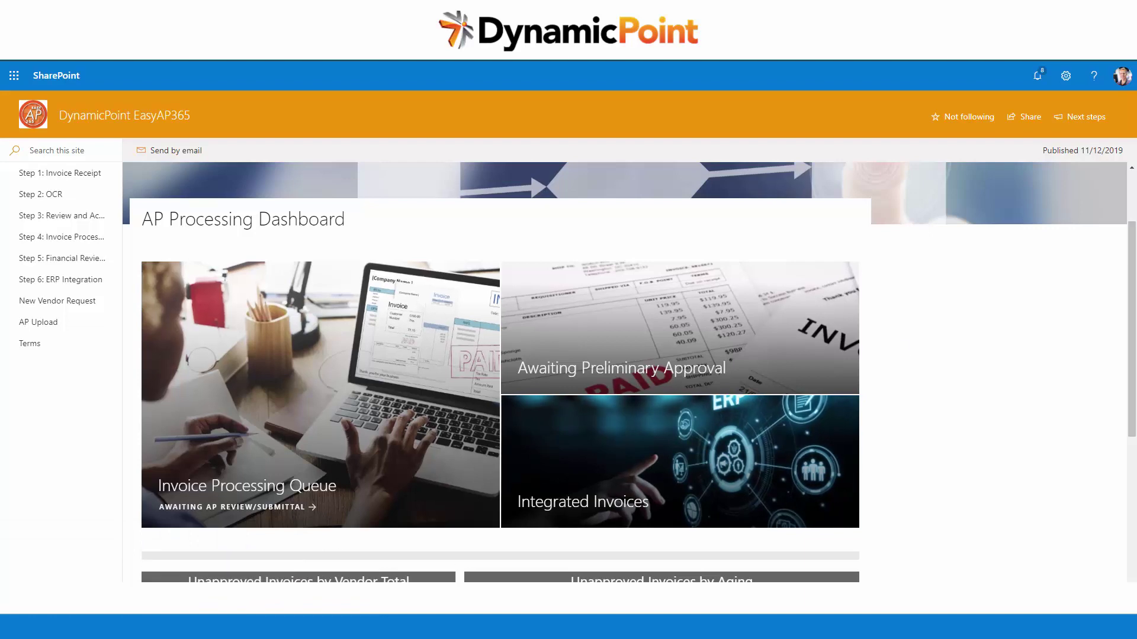
Maximize the Consulting Invoice 1_6_2020 email, preview its invoice image, and send it to AP automation
{"action": "key", "text": "alt+Tab"}
{"action": "double_click", "coordinate": [661, 158]}
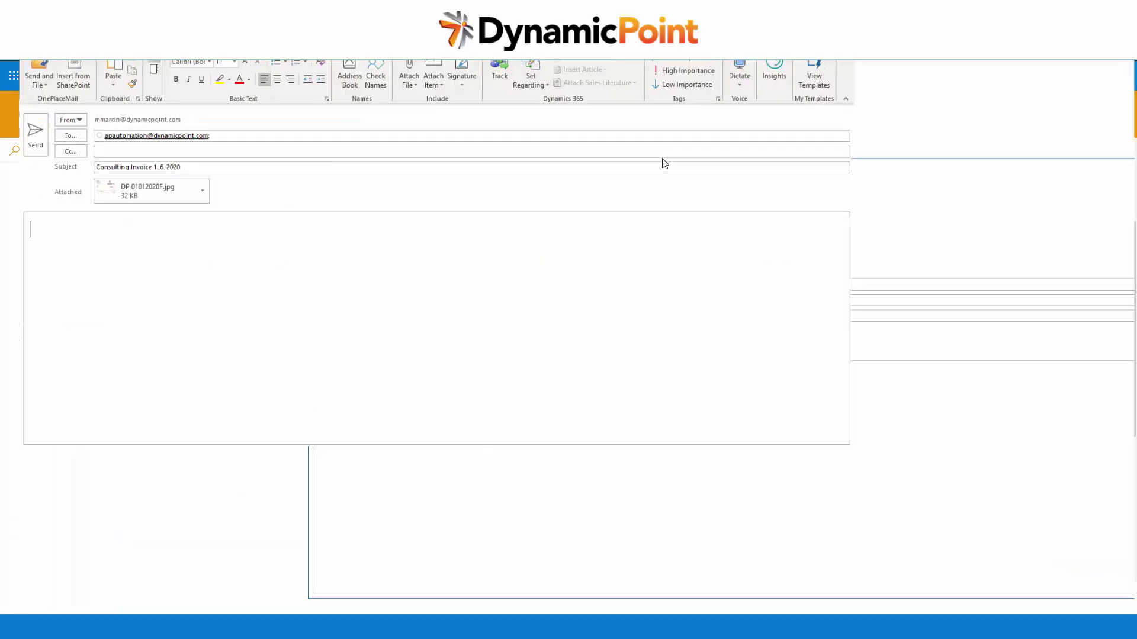
{"action": "left_click", "coordinate": [505, 295]}
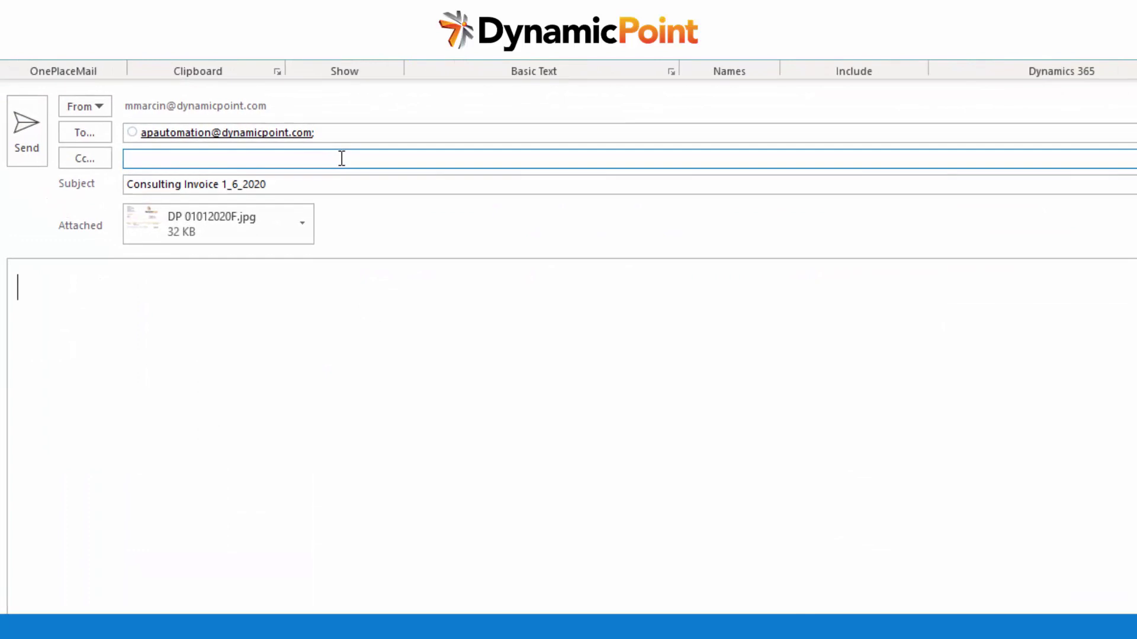
{"action": "mouse_move", "coordinate": [228, 136]}
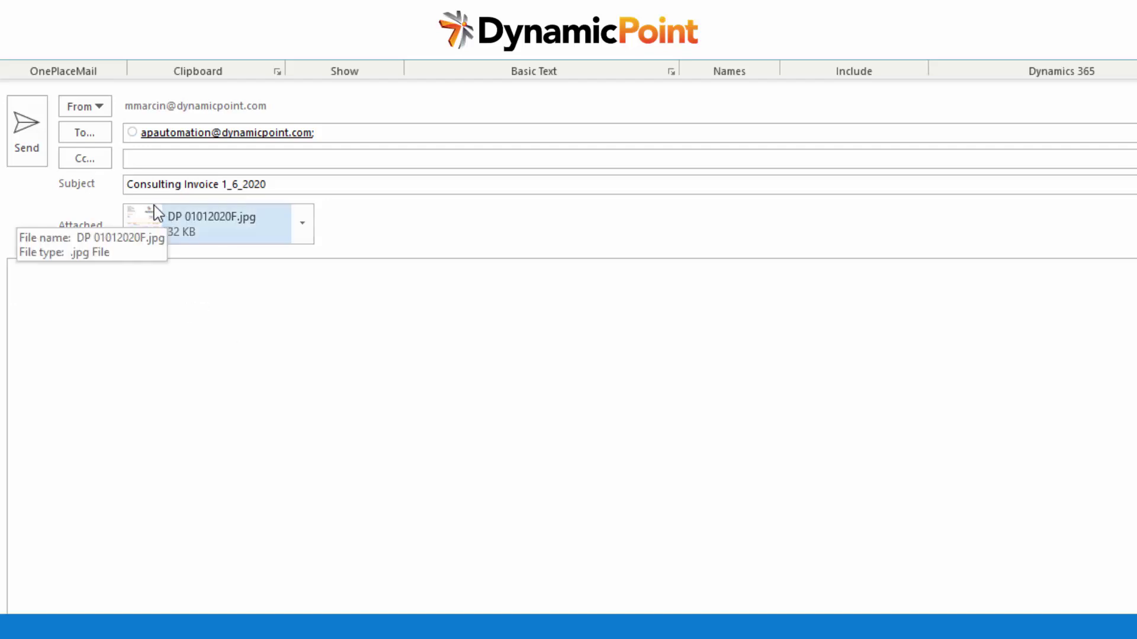
{"action": "double_click", "coordinate": [170, 241]}
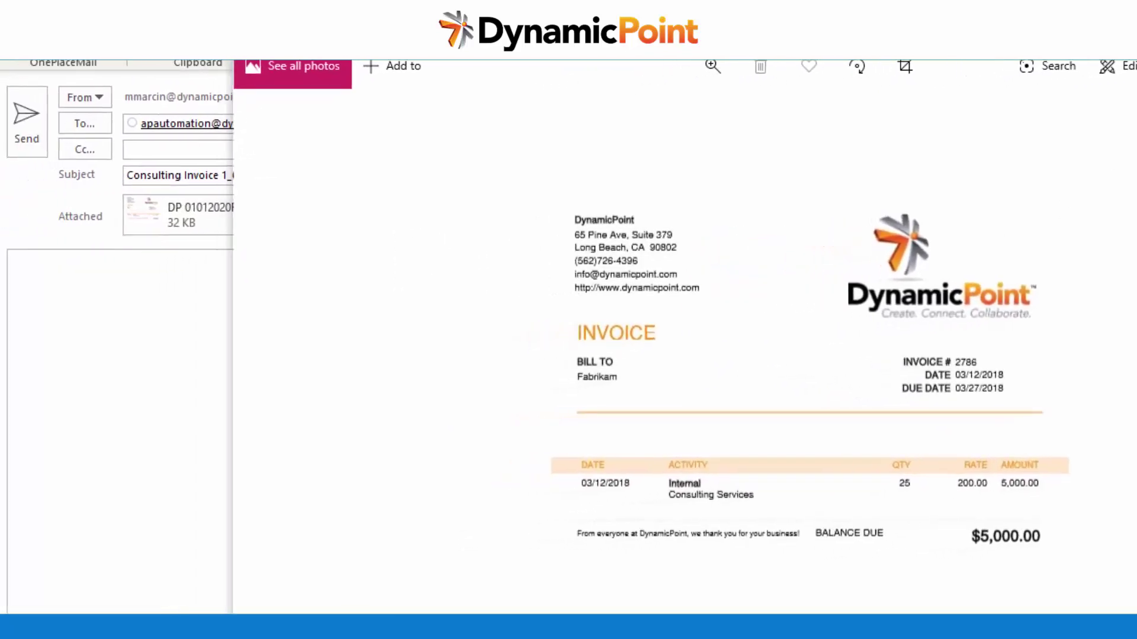
{"action": "key", "text": "alt+F4"}
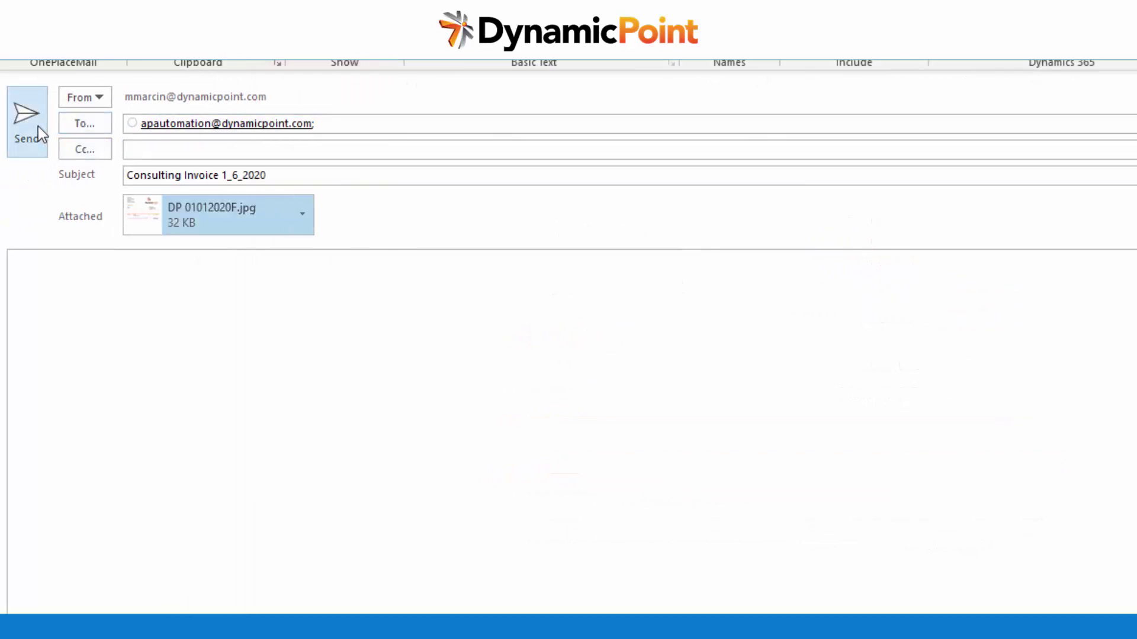
{"action": "left_click", "coordinate": [34, 122]}
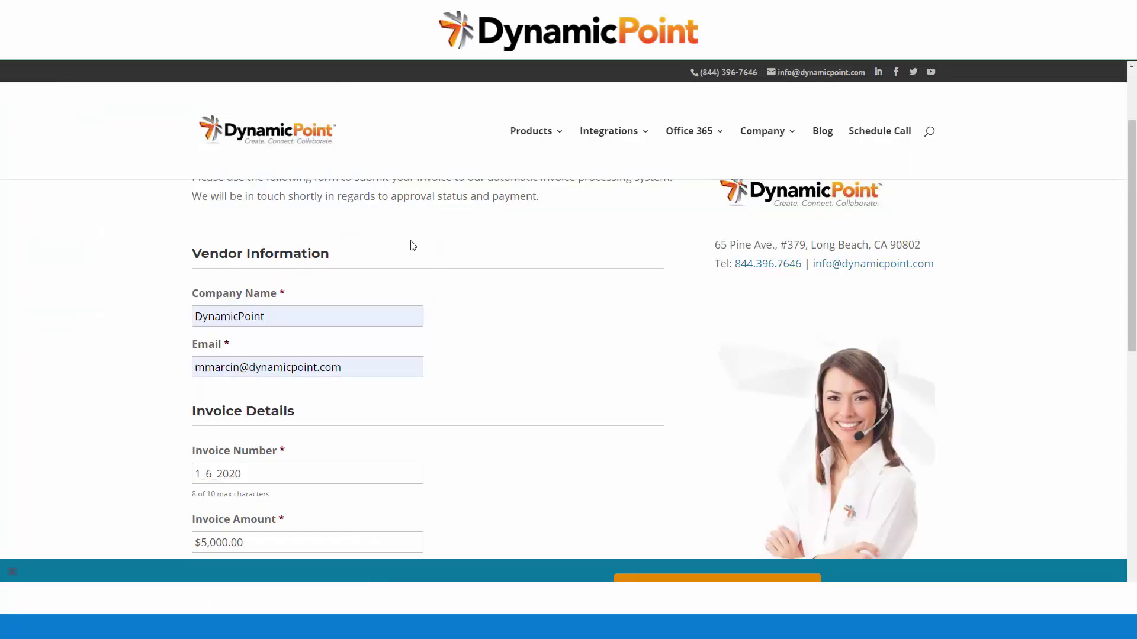
Attach DP 01012020F.jpg as the invoice upload on the vendor invoice form
{"action": "scroll", "coordinate": [414, 246], "scroll_direction": "up", "scroll_amount": 2}
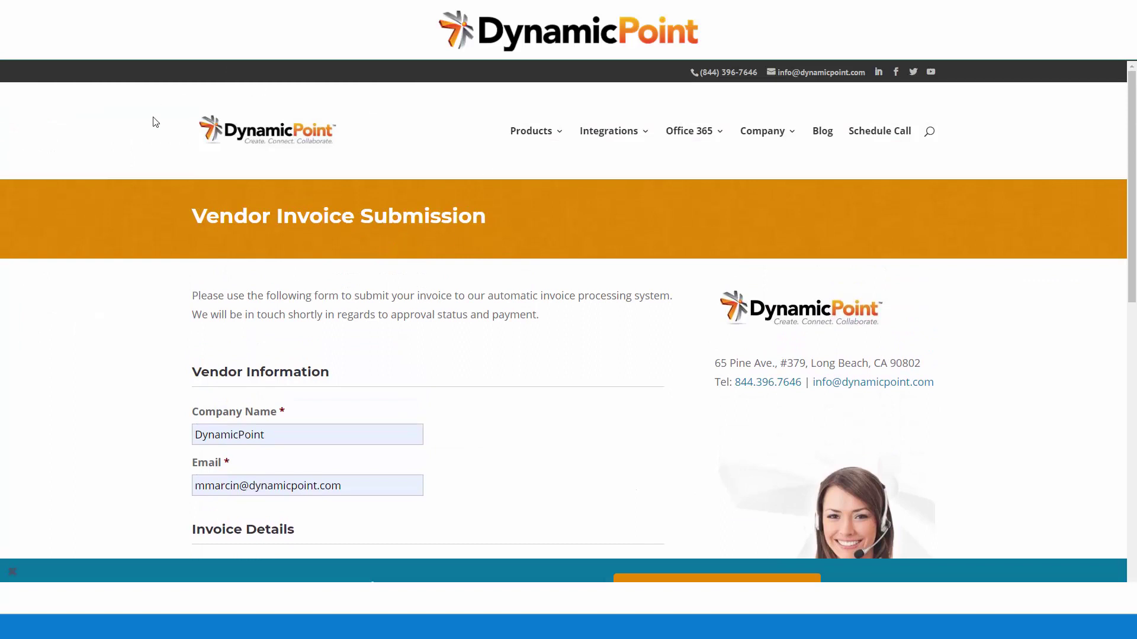
{"action": "scroll", "coordinate": [272, 385], "scroll_direction": "down", "scroll_amount": 1}
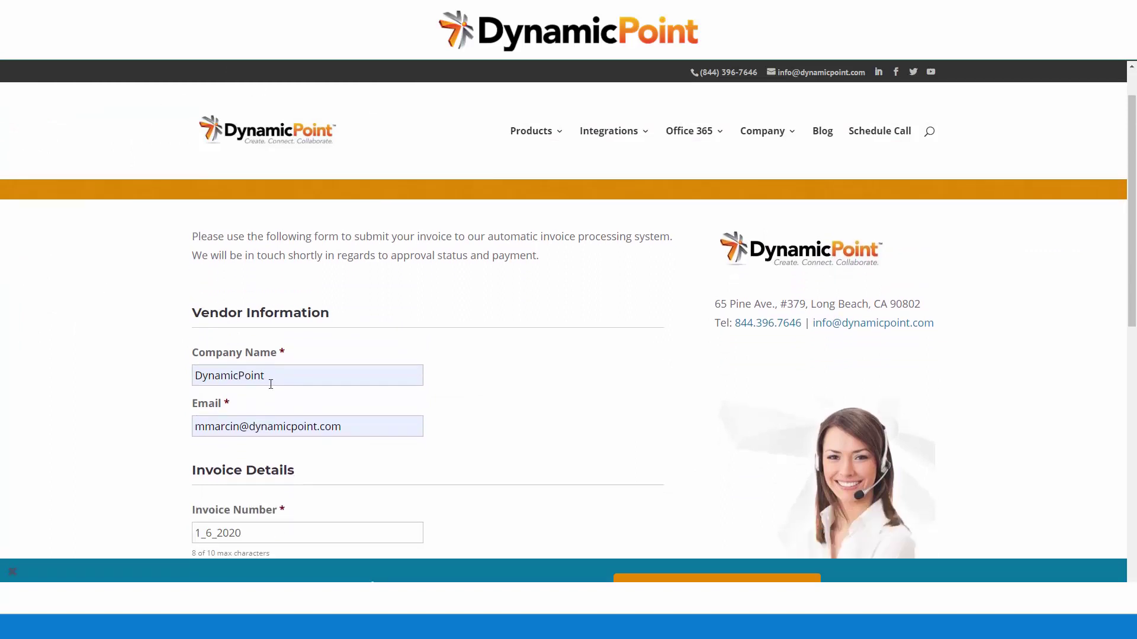
{"action": "left_click", "coordinate": [287, 377]}
{"action": "left_click", "coordinate": [498, 361]}
{"action": "scroll", "coordinate": [518, 360], "scroll_direction": "down", "scroll_amount": 5}
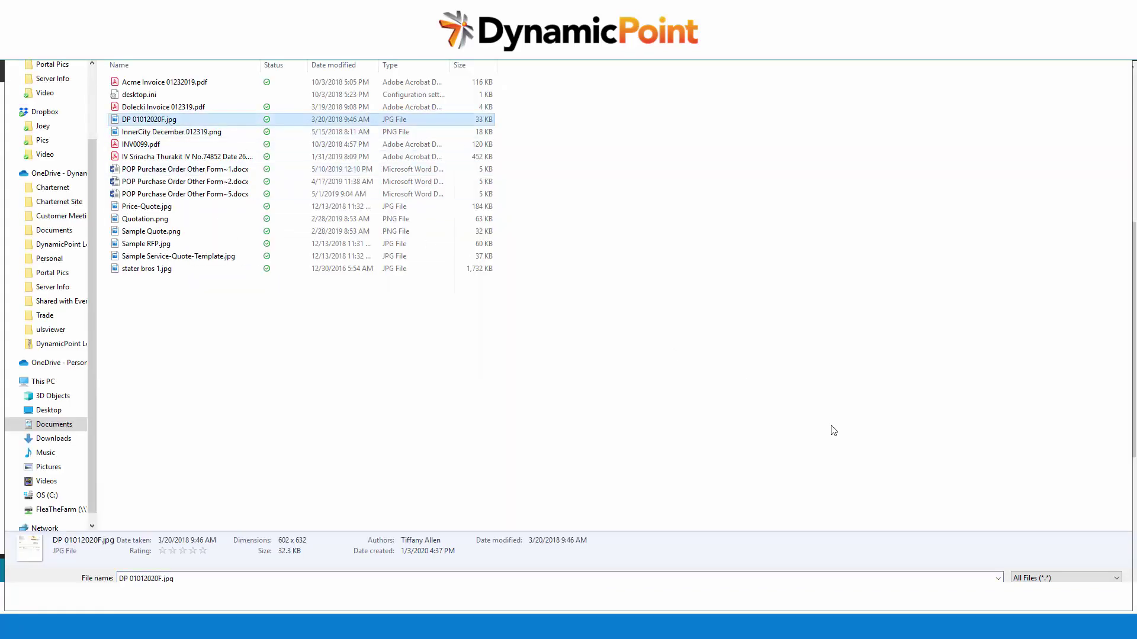
{"action": "key", "text": "Return"}
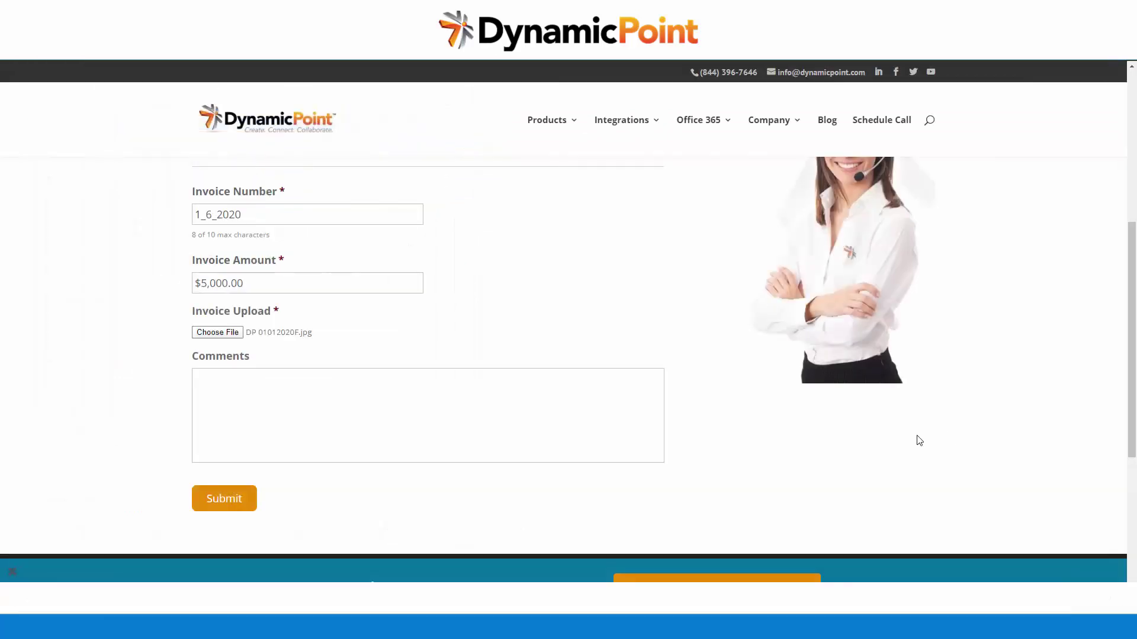
Add the comment 'Thank you for your business!' and submit the form
{"action": "left_click", "coordinate": [371, 404]}
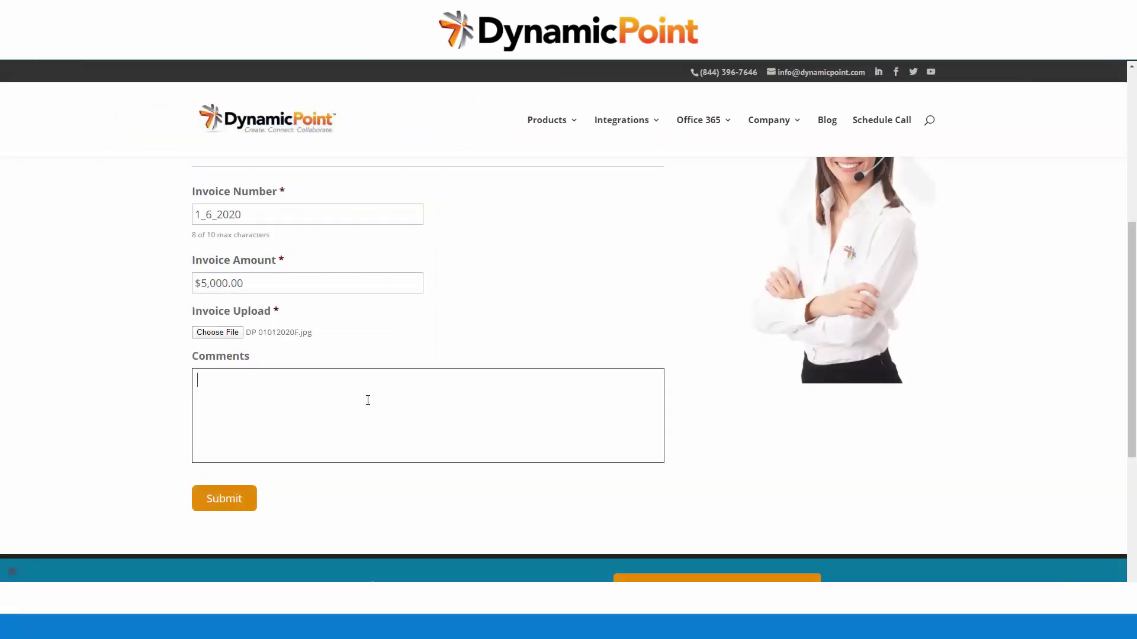
{"action": "type", "text": "Thank you for your business!"}
{"action": "left_click", "coordinate": [226, 496]}
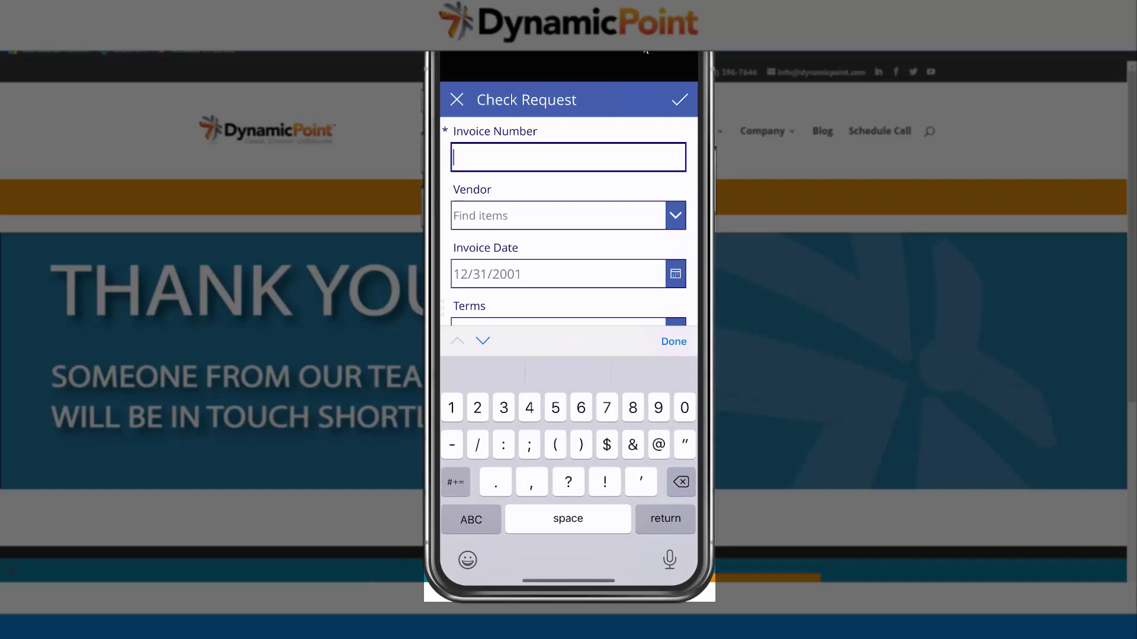
Enter 898 and choose Advanced Office Systems as vendor with Net 30 payment terms
{"action": "type", "text": "898"}
{"action": "left_click", "coordinate": [558, 216]}
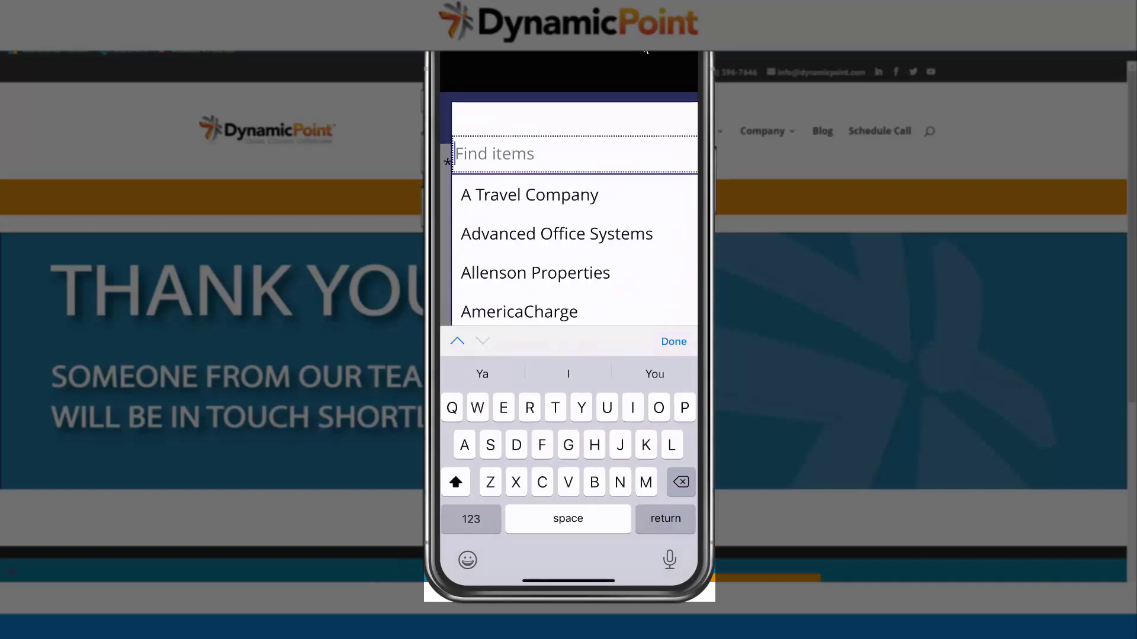
{"action": "left_click", "coordinate": [557, 234]}
{"action": "left_click", "coordinate": [532, 367]}
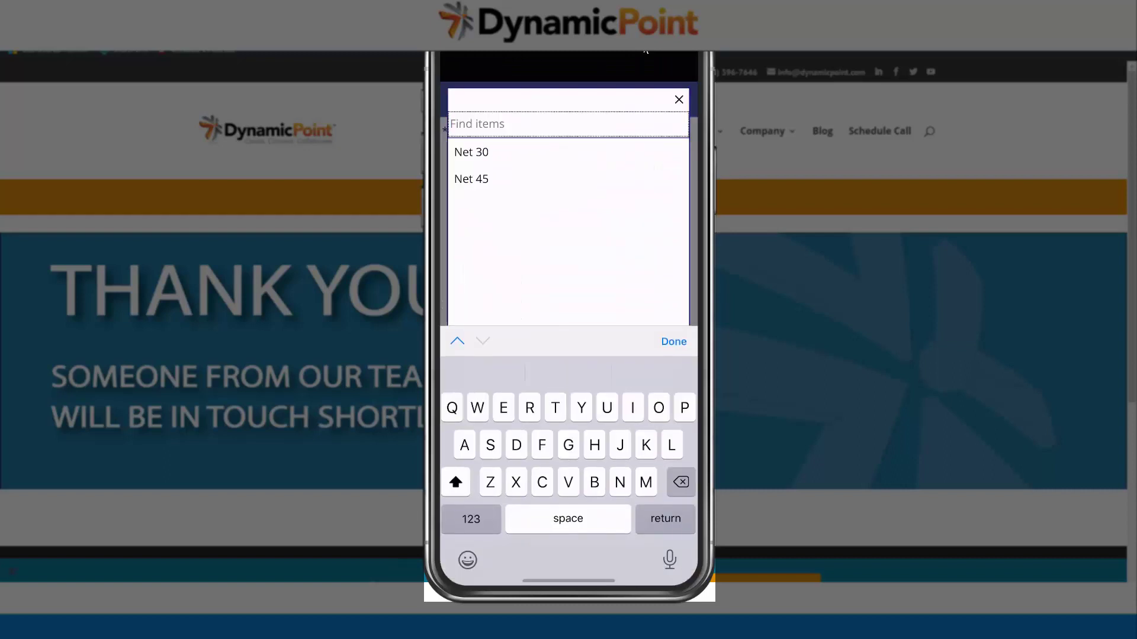
{"action": "left_click", "coordinate": [471, 153]}
Enter the invoice amount 50000 and set the State to Colorado
{"action": "left_click", "coordinate": [569, 389]}
{"action": "type", "text": "50000"}
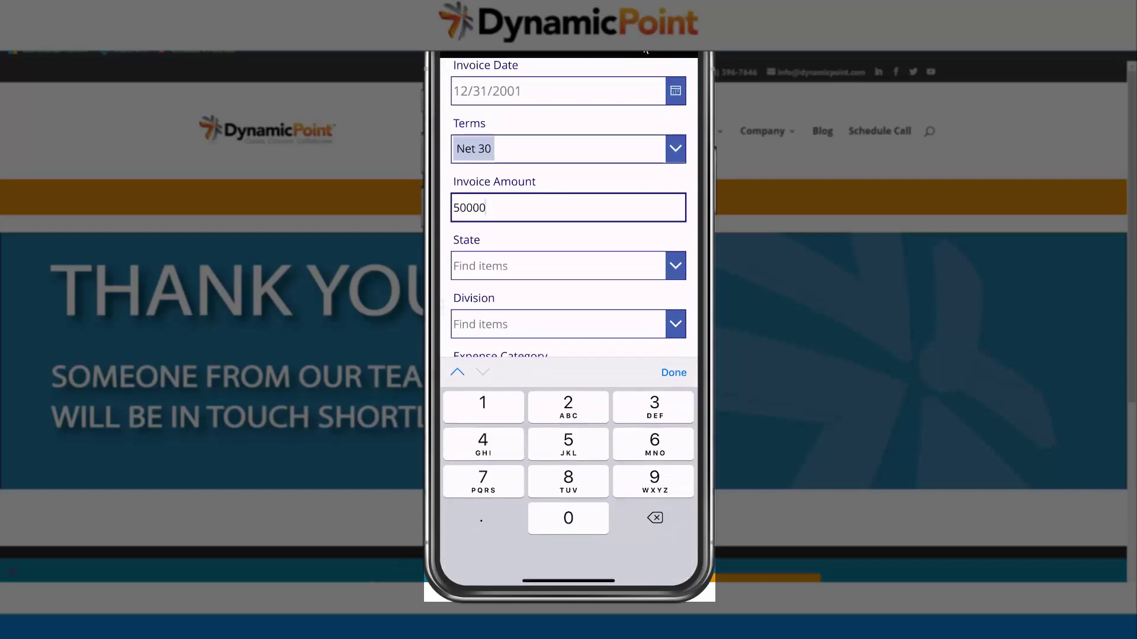
{"action": "scroll", "coordinate": [568, 207], "scroll_direction": "down", "scroll_amount": 2}
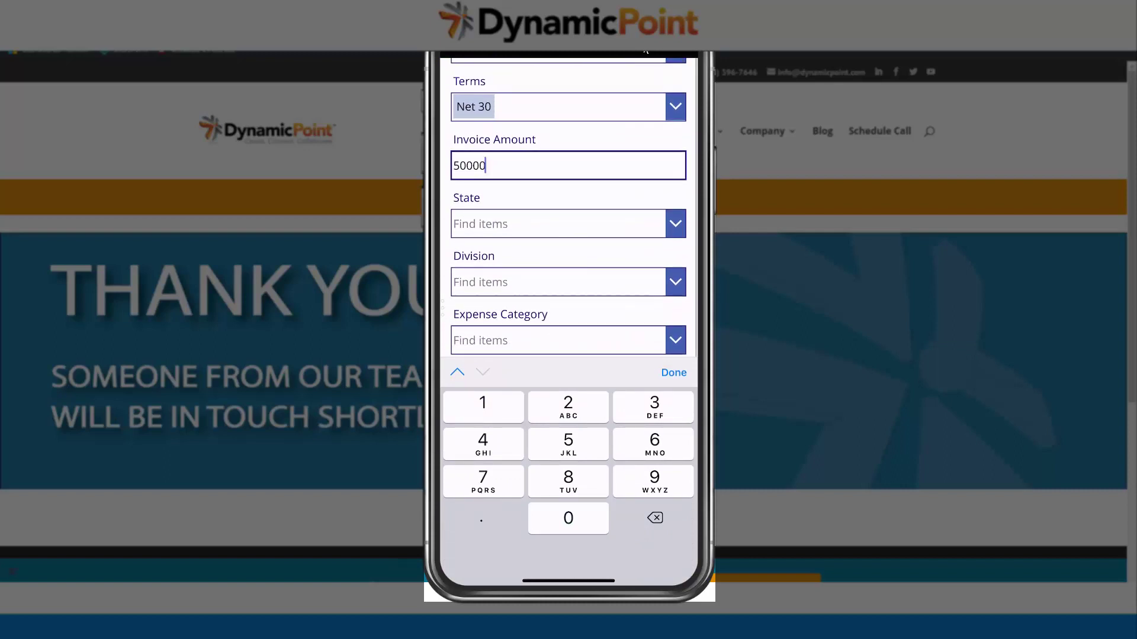
{"action": "left_click", "coordinate": [675, 222]}
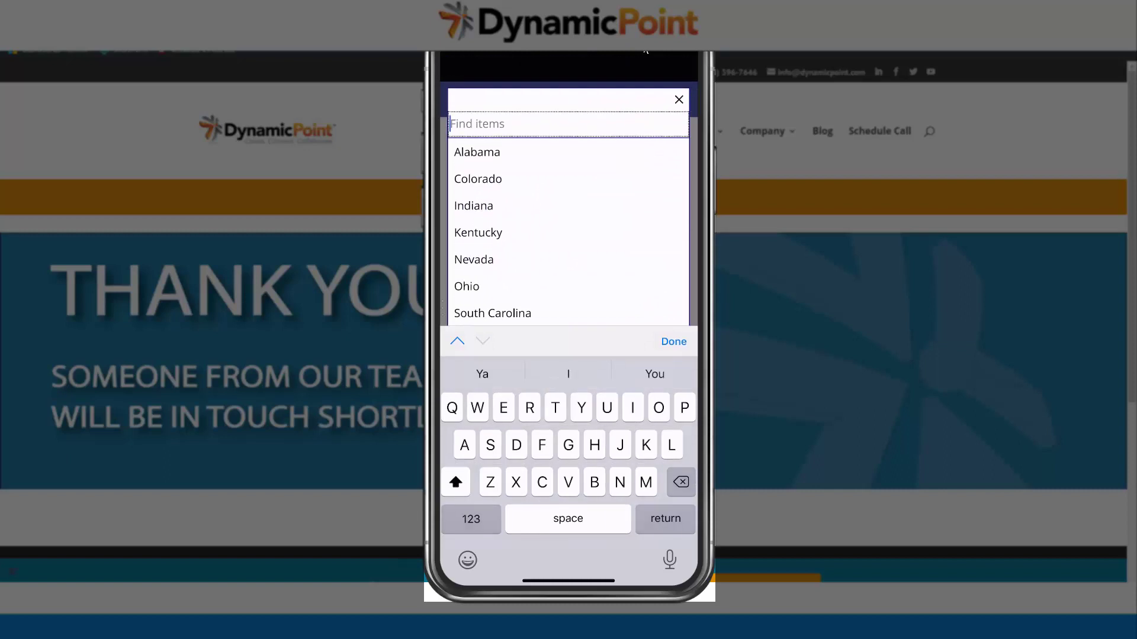
{"action": "left_click", "coordinate": [478, 178]}
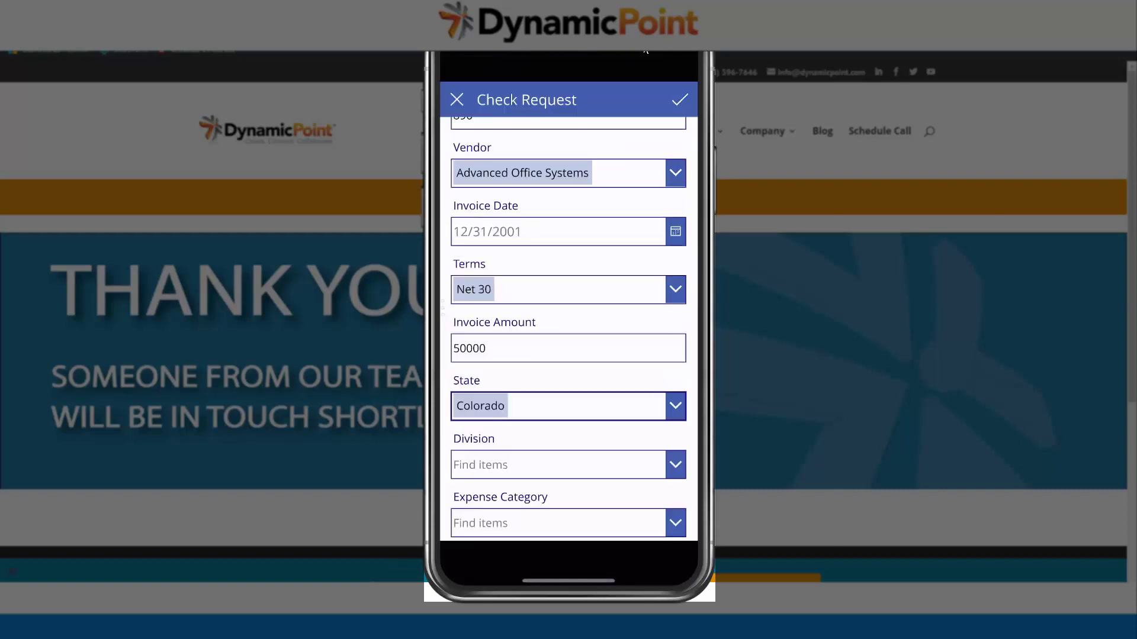
{"action": "scroll", "coordinate": [574, 349], "scroll_direction": "down", "scroll_amount": 1}
{"action": "scroll", "coordinate": [573, 349], "scroll_direction": "up", "scroll_amount": 1}
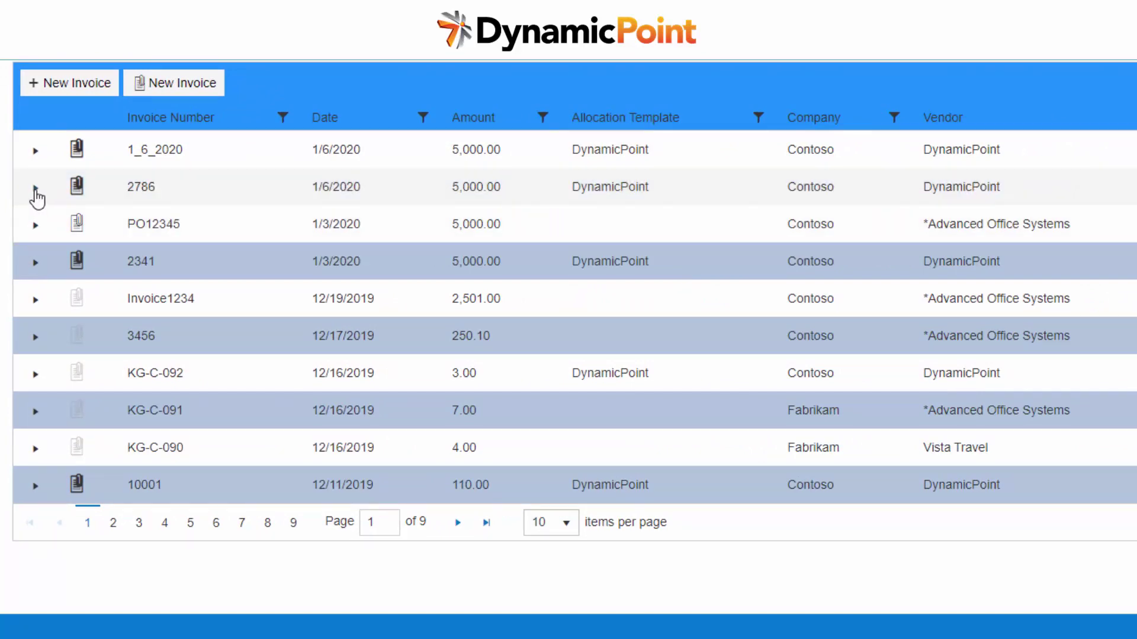
Expand invoice 2786 to show its 75% Administration and 25% Sales & Marketing allocations
{"action": "left_click", "coordinate": [35, 188]}
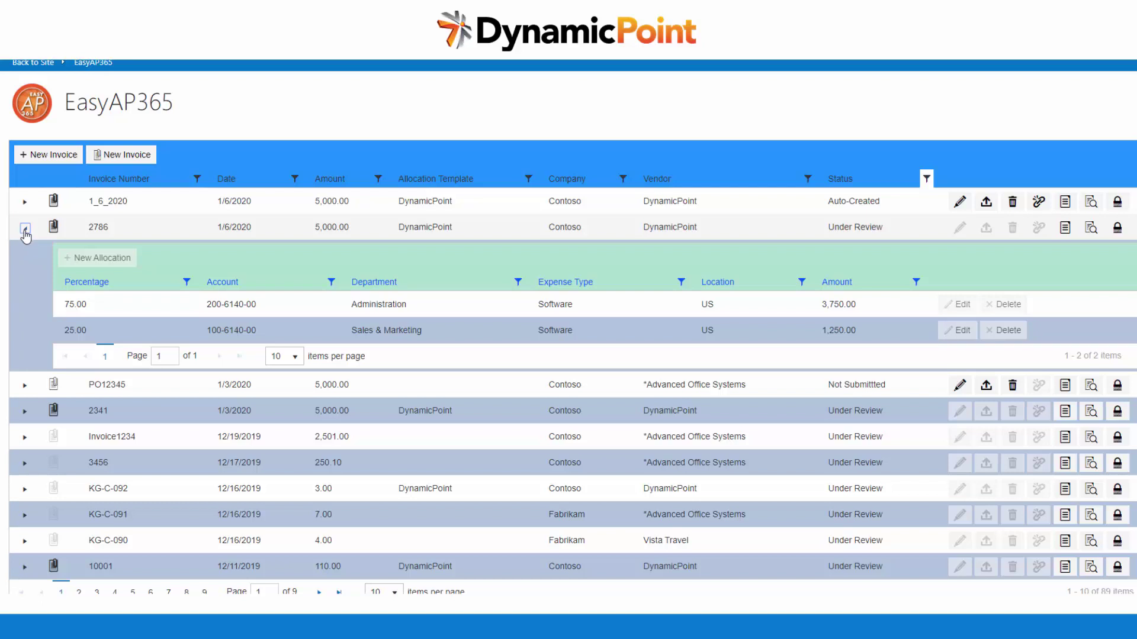
Edit invoice 1_6_2020's 75.00 allocation line, keeping Software expense type, then preview its invoice document
{"action": "left_click", "coordinate": [25, 203]}
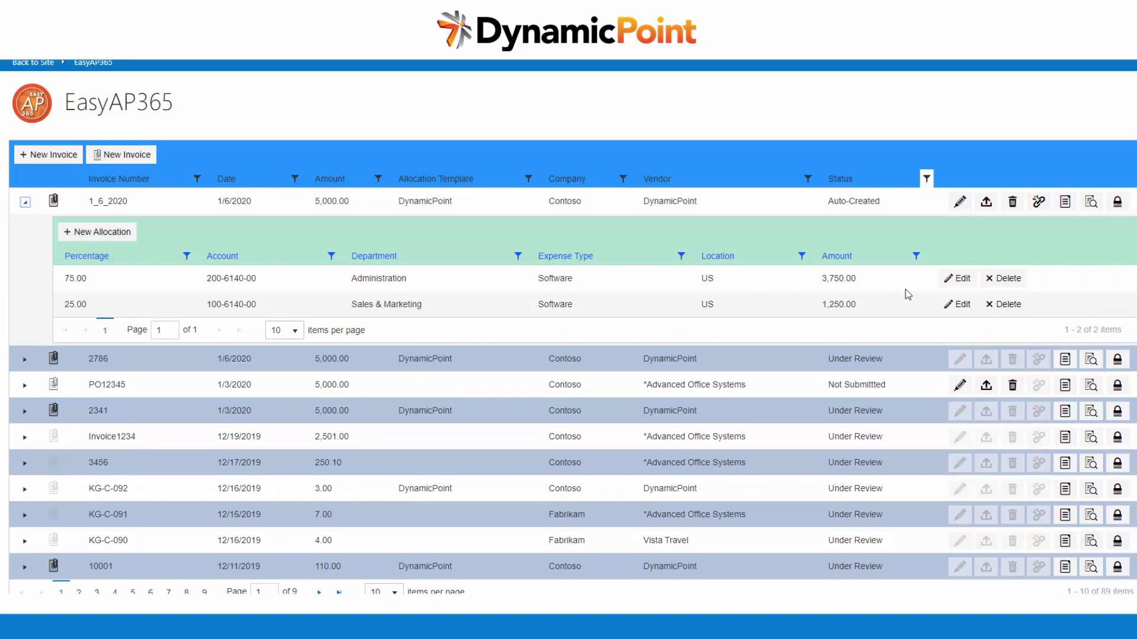
{"action": "left_click", "coordinate": [957, 278]}
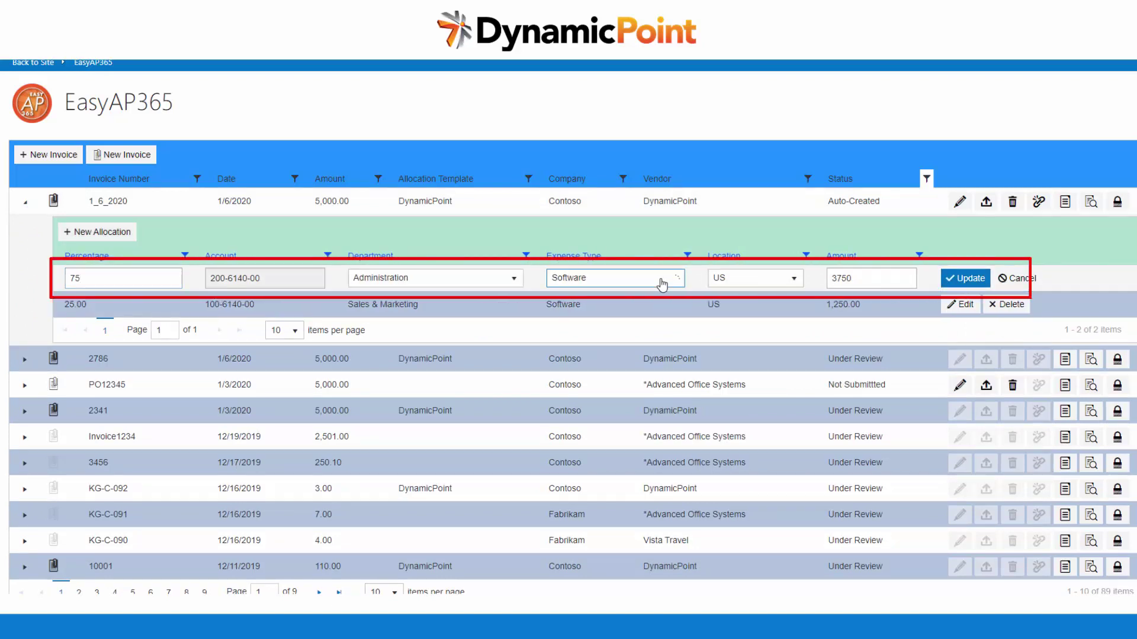
{"action": "left_click", "coordinate": [662, 278]}
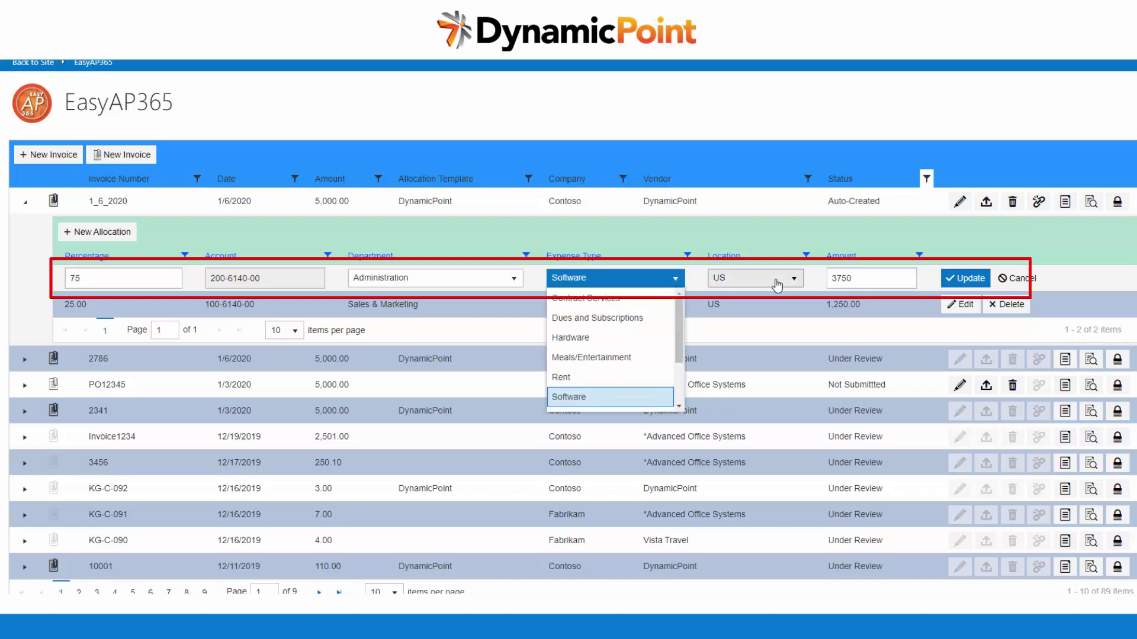
{"action": "left_click", "coordinate": [413, 236]}
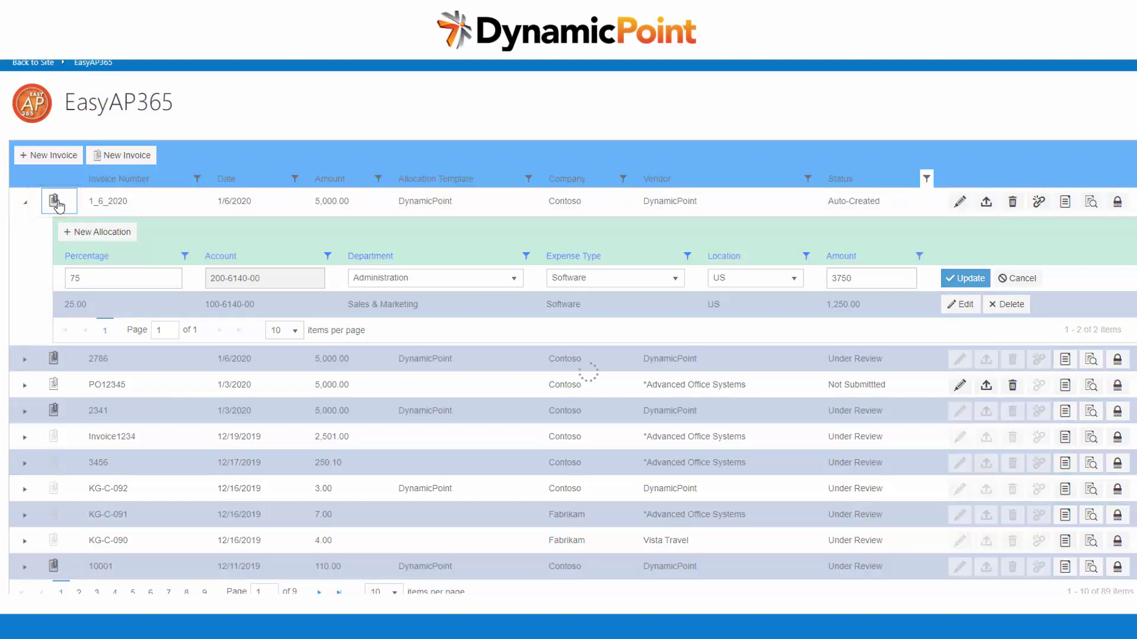
{"action": "left_click", "coordinate": [55, 202]}
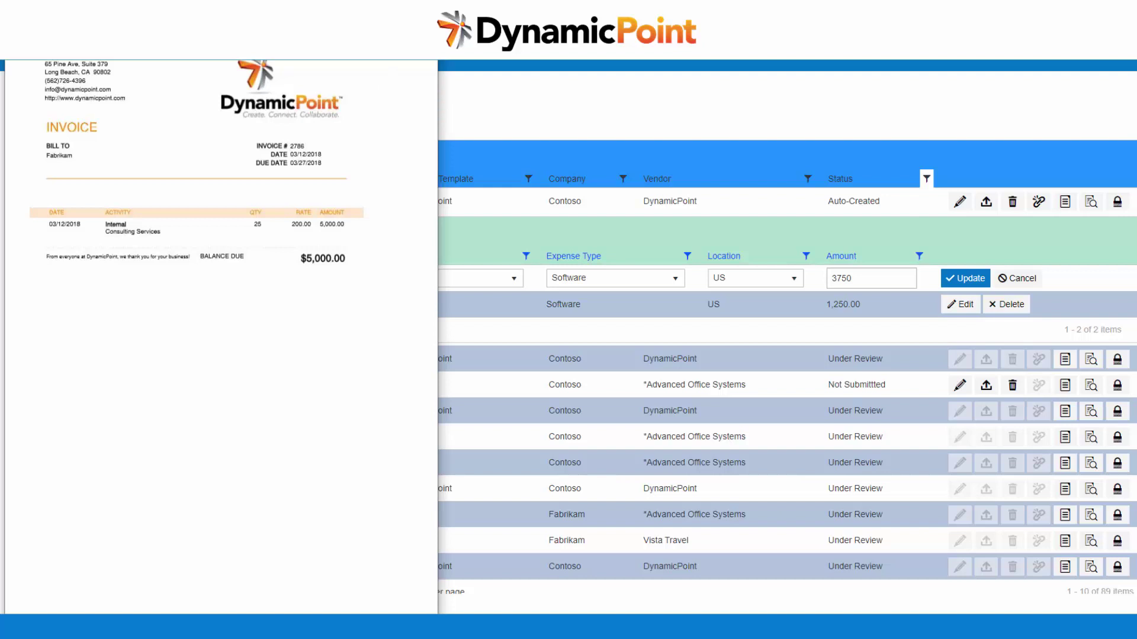
Close the scanned invoice image preview with Escape
{"action": "key", "text": "Escape"}
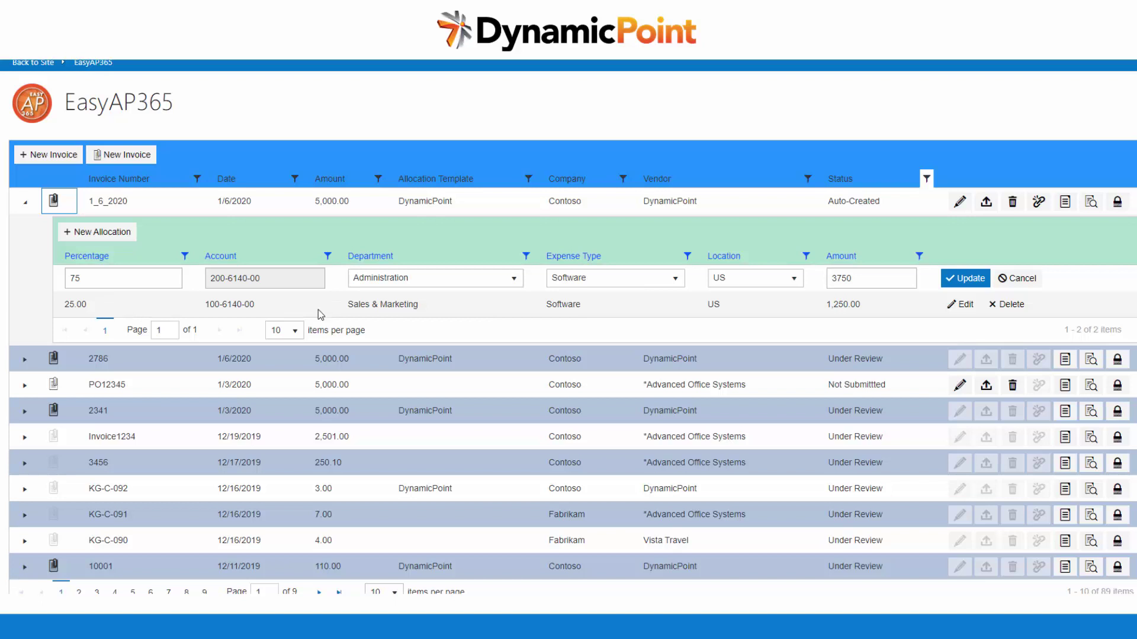
Start a new receipt match on invoice PO12345 and select PO lines 12345 and BACK FABRIC
{"action": "left_click", "coordinate": [25, 386]}
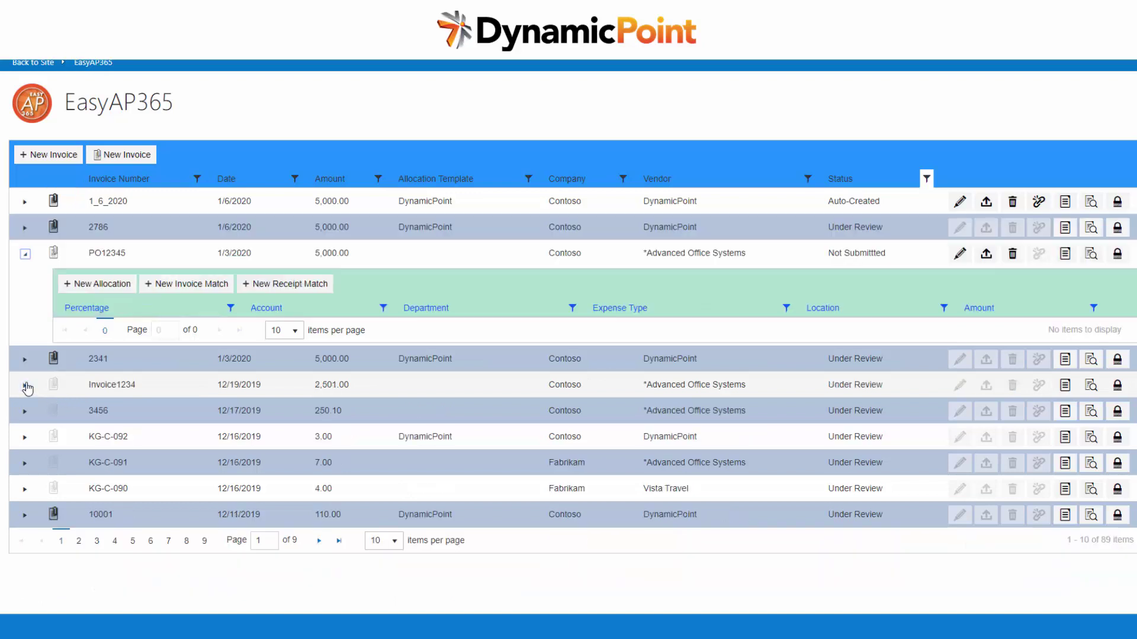
{"action": "left_click", "coordinate": [272, 286]}
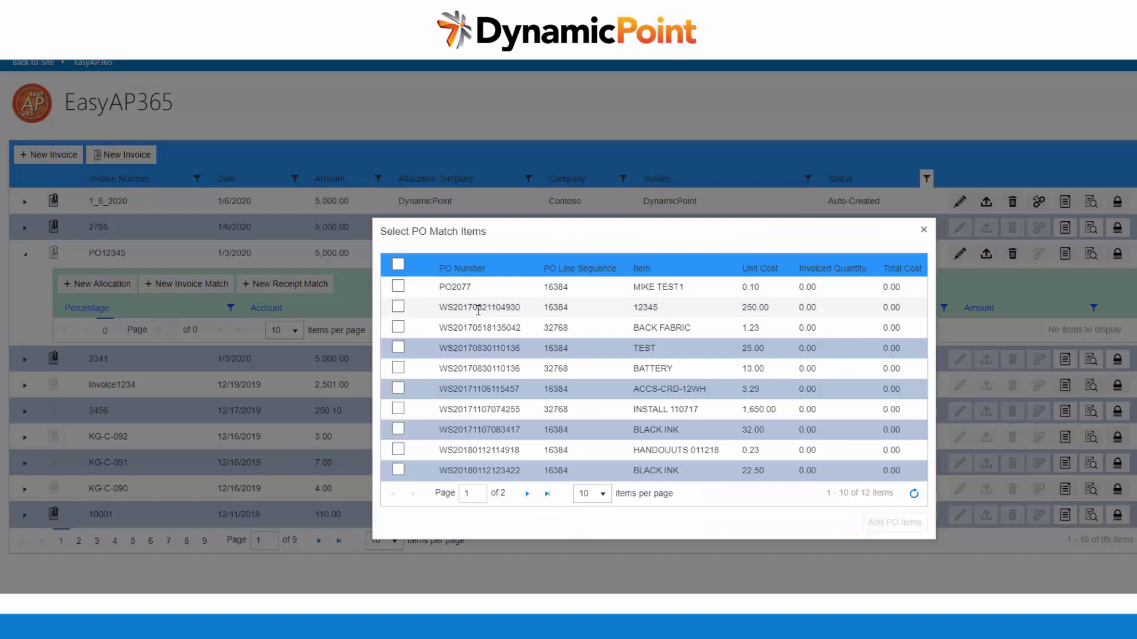
{"action": "left_click", "coordinate": [398, 307]}
{"action": "left_click", "coordinate": [398, 327]}
Set invoiced quantities 12 and 20, then add both PO items to the invoice
{"action": "left_click", "coordinate": [808, 308]}
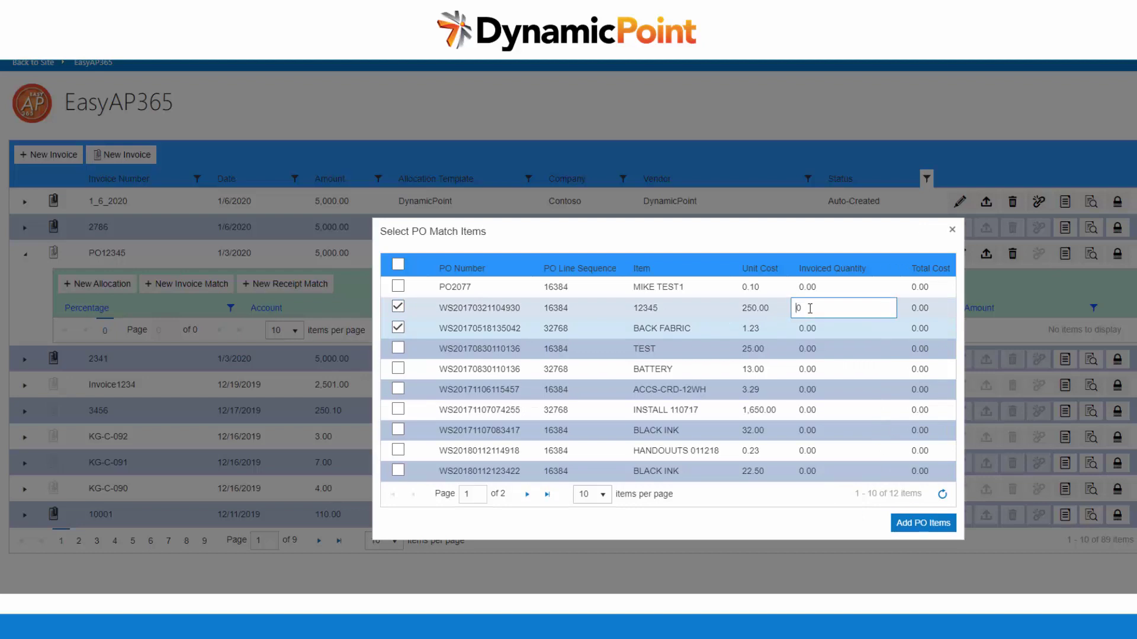
{"action": "type", "text": "12"}
{"action": "left_click", "coordinate": [811, 327]}
{"action": "left_click", "coordinate": [811, 327]}
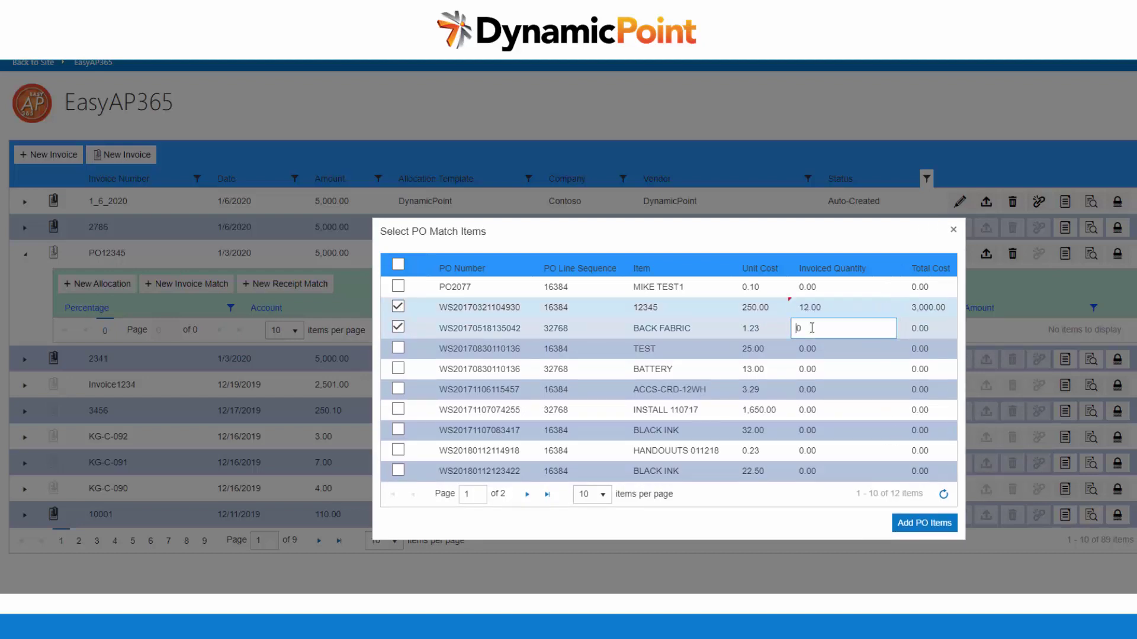
{"action": "type", "text": "2"}
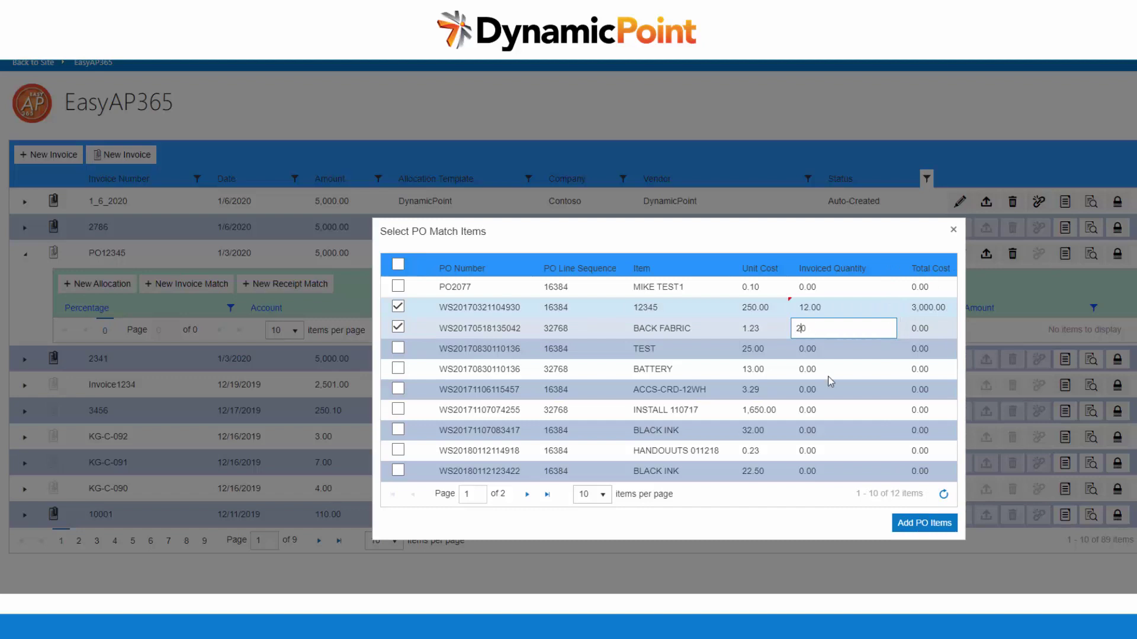
{"action": "left_click", "coordinate": [915, 525]}
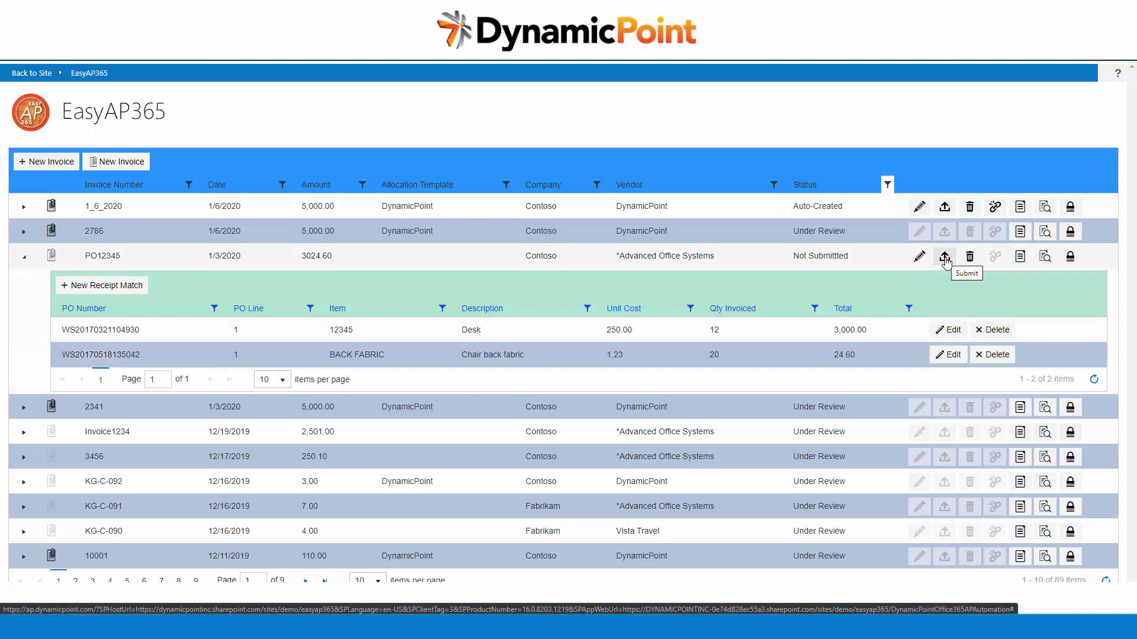
Submit invoice 1_6_2020 for approval from its row's Submit icon
{"action": "left_click", "coordinate": [945, 208]}
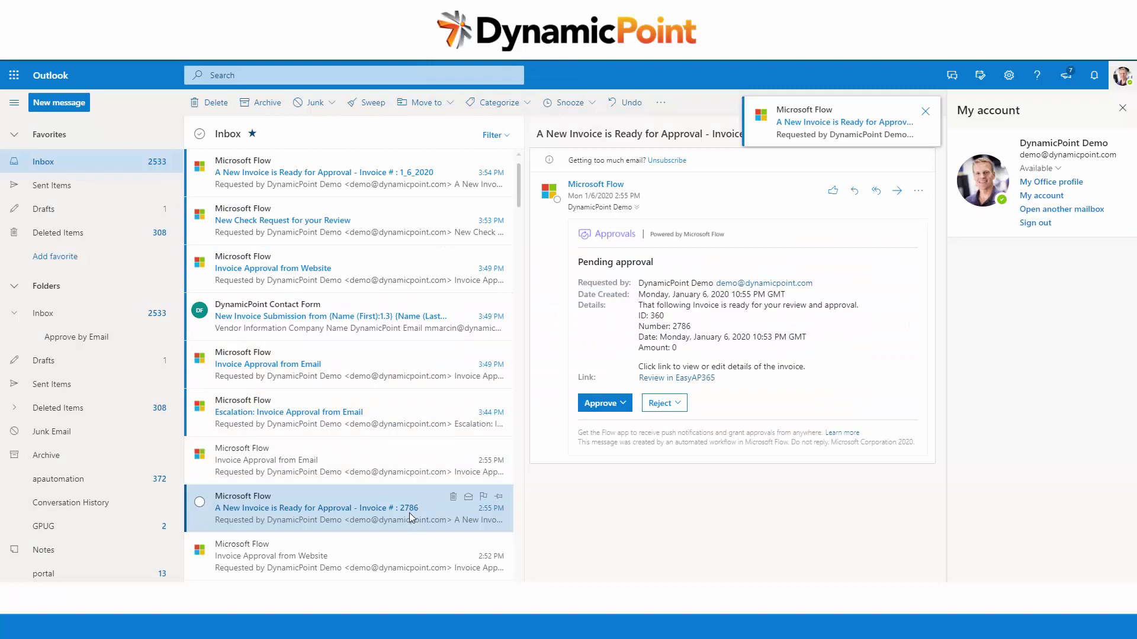
Open the approval email for invoice 2786 in its own window
{"action": "double_click", "coordinate": [409, 512]}
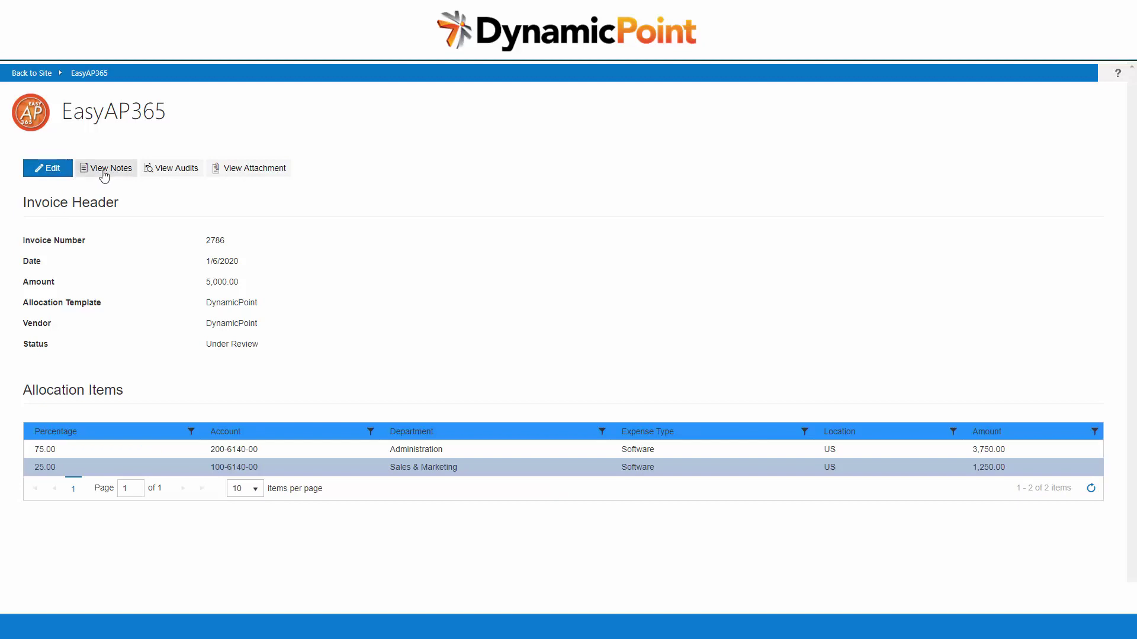
Check invoice 2786's notes and audit history, then view its attached invoice document
{"action": "left_click", "coordinate": [117, 173]}
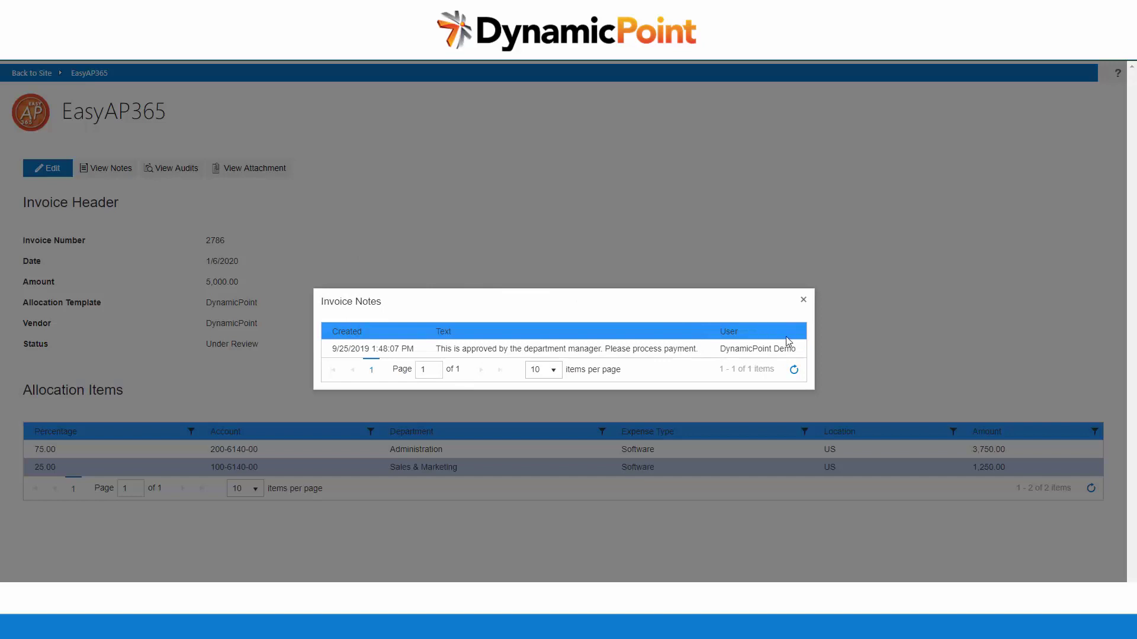
{"action": "left_click", "coordinate": [803, 300]}
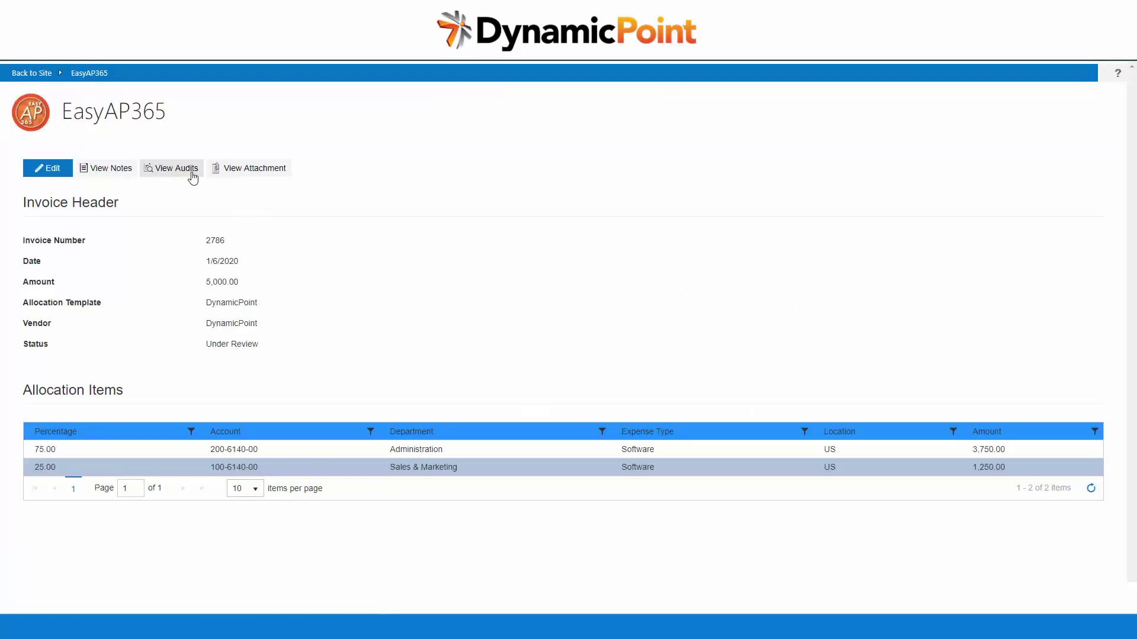
{"action": "left_click", "coordinate": [188, 171]}
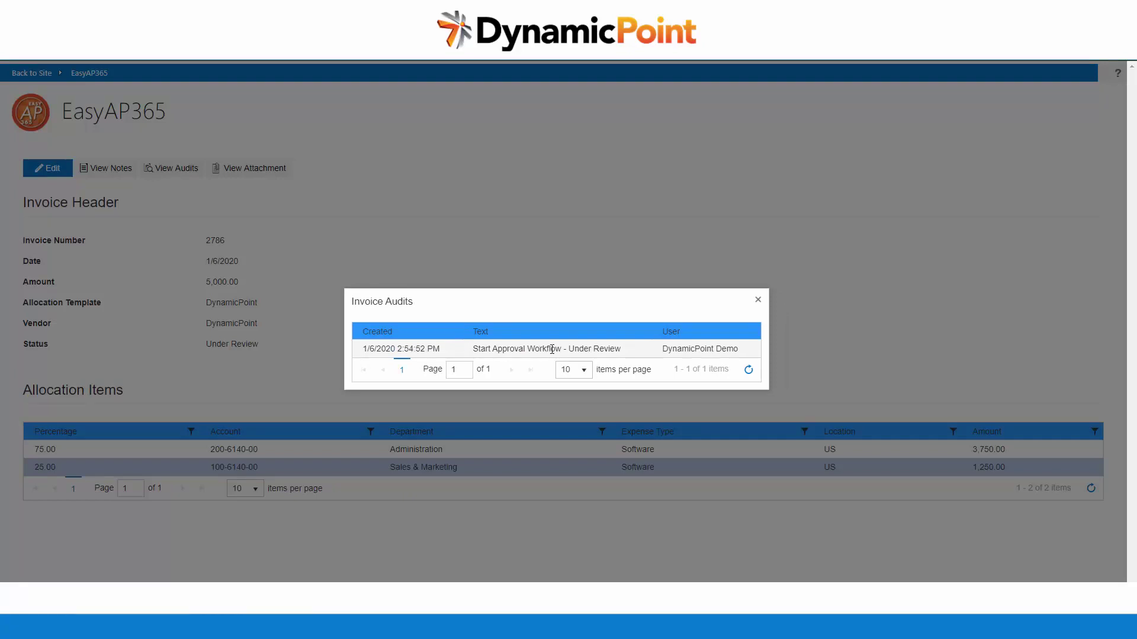
{"action": "left_click", "coordinate": [758, 300]}
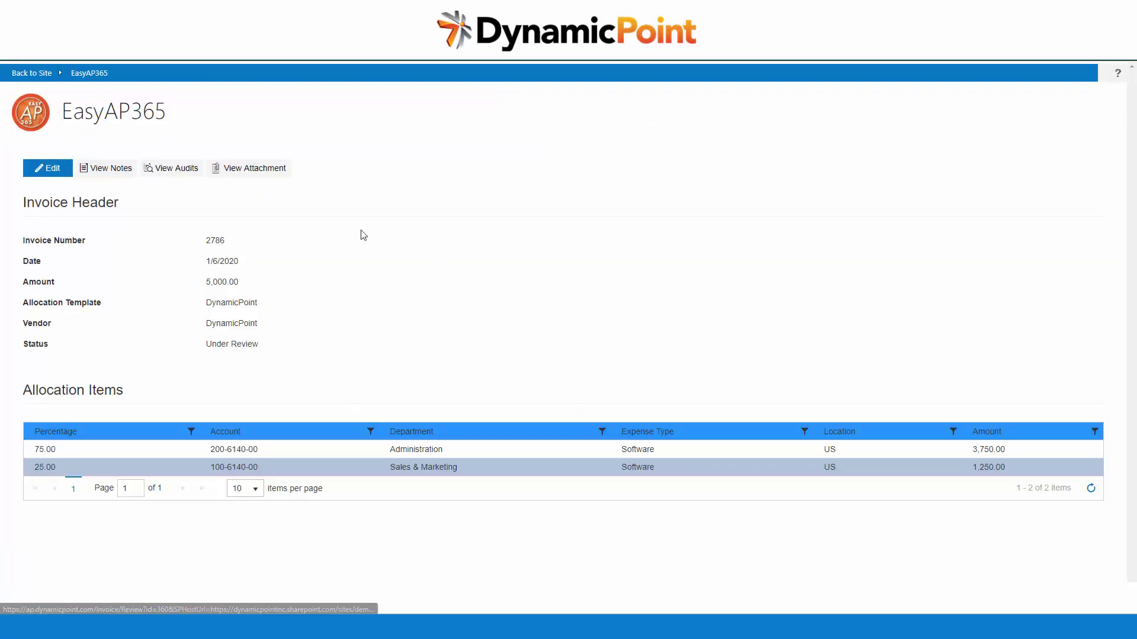
{"action": "left_click", "coordinate": [273, 175]}
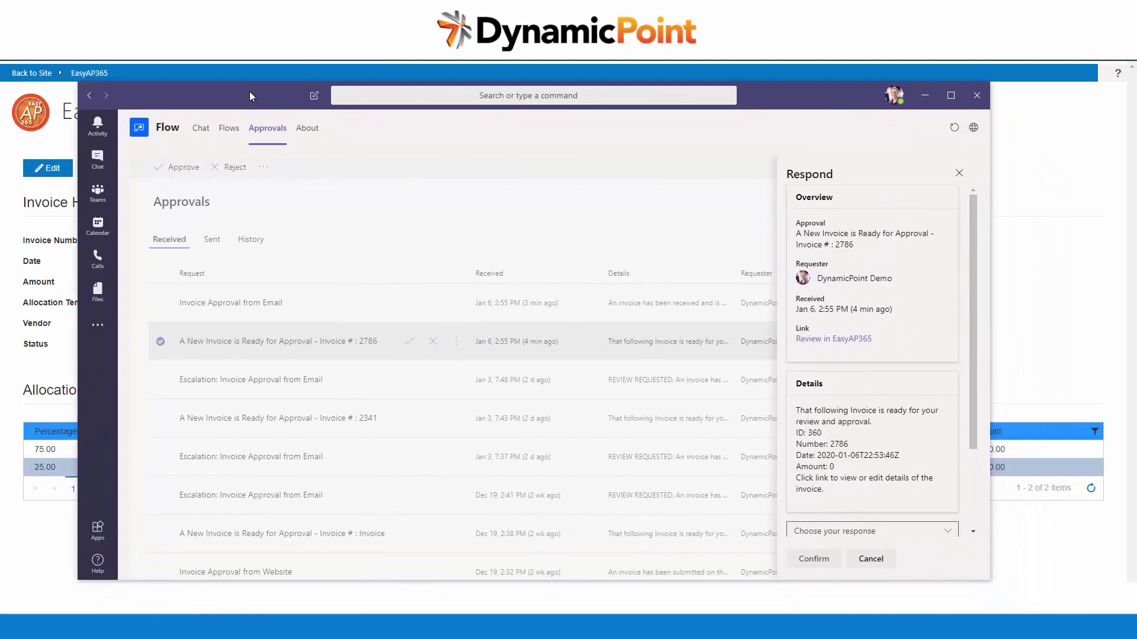
Maximize Teams and pick Approve as the response to invoice 2786's approval request
{"action": "double_click", "coordinate": [250, 91]}
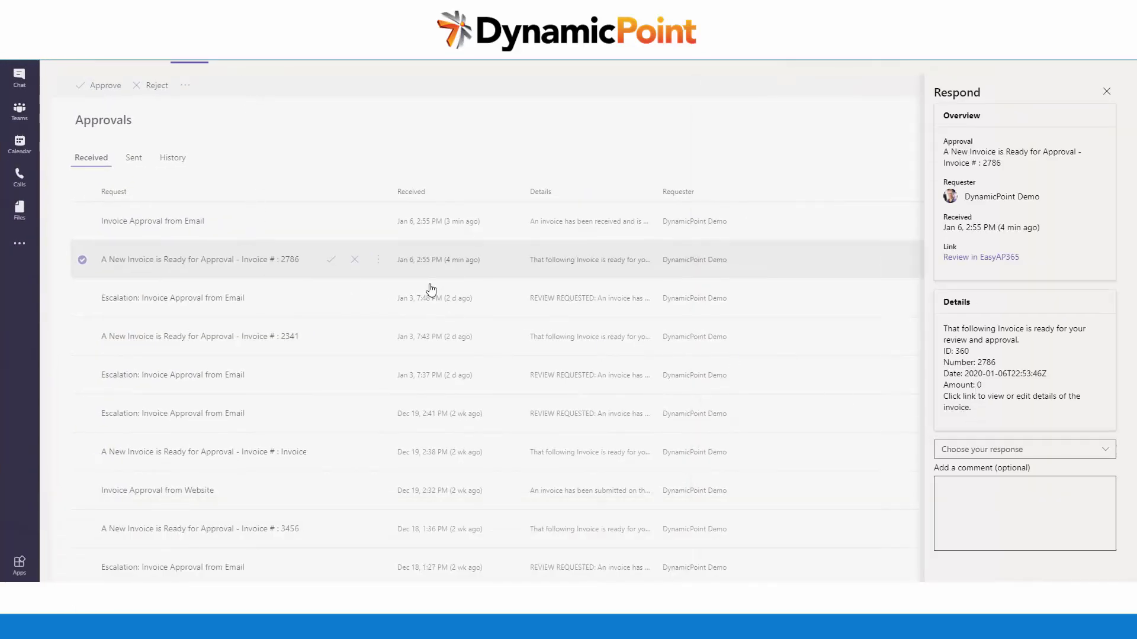
{"action": "left_click", "coordinate": [1003, 448]}
{"action": "left_click", "coordinate": [1003, 448]}
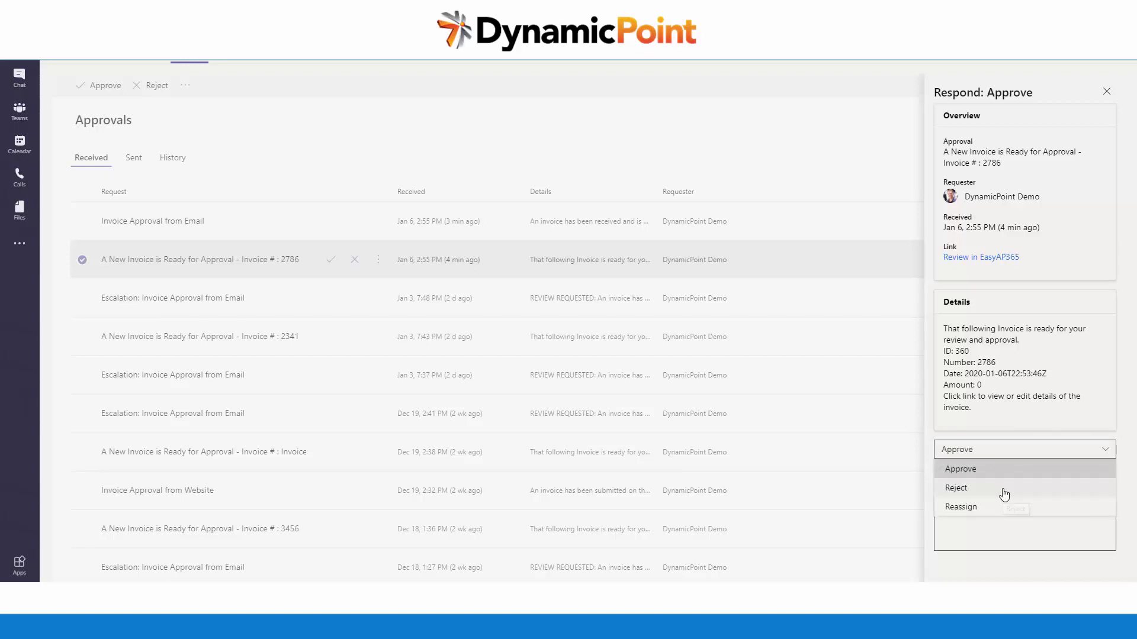
{"action": "left_click", "coordinate": [966, 260]}
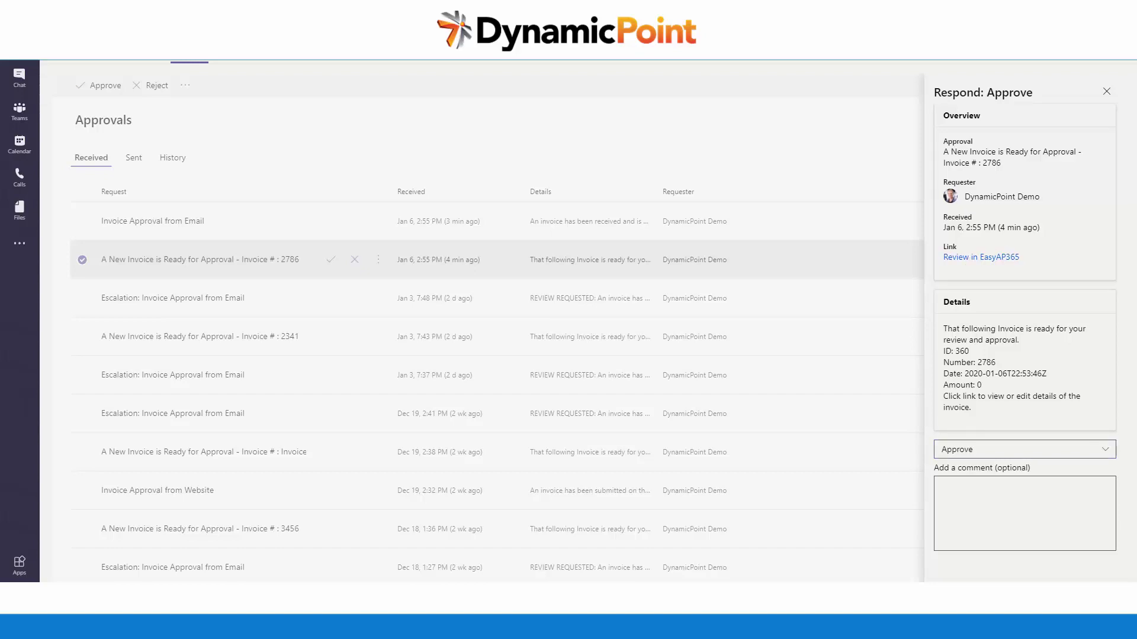